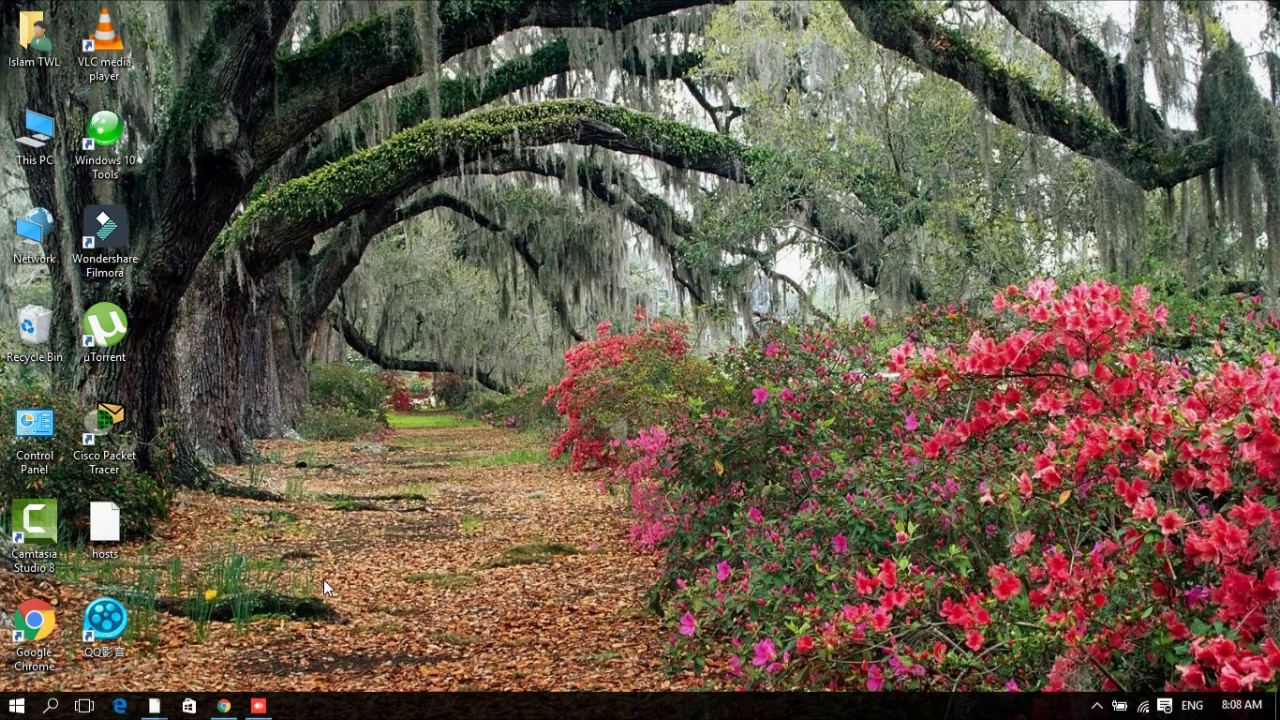
Bring the Google sign-in window forward and start 'Forgot password?' account recovery
mouse_move(232, 707)
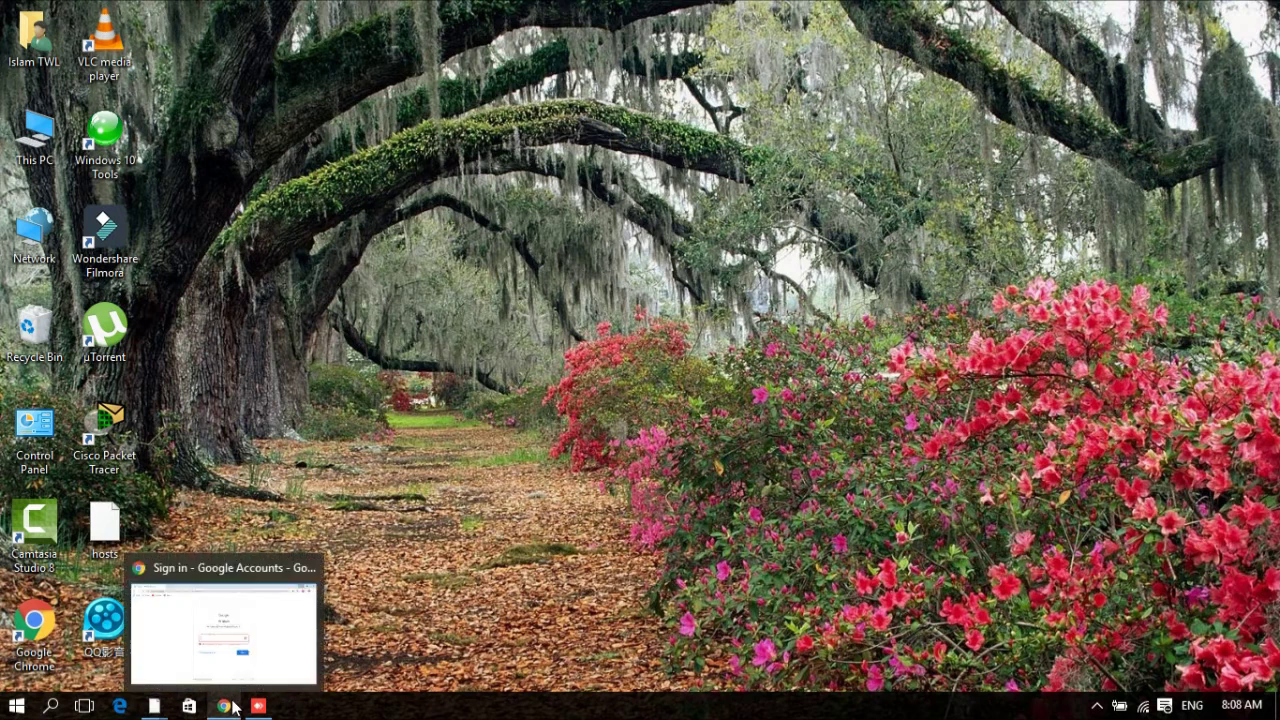
left_click(232, 707)
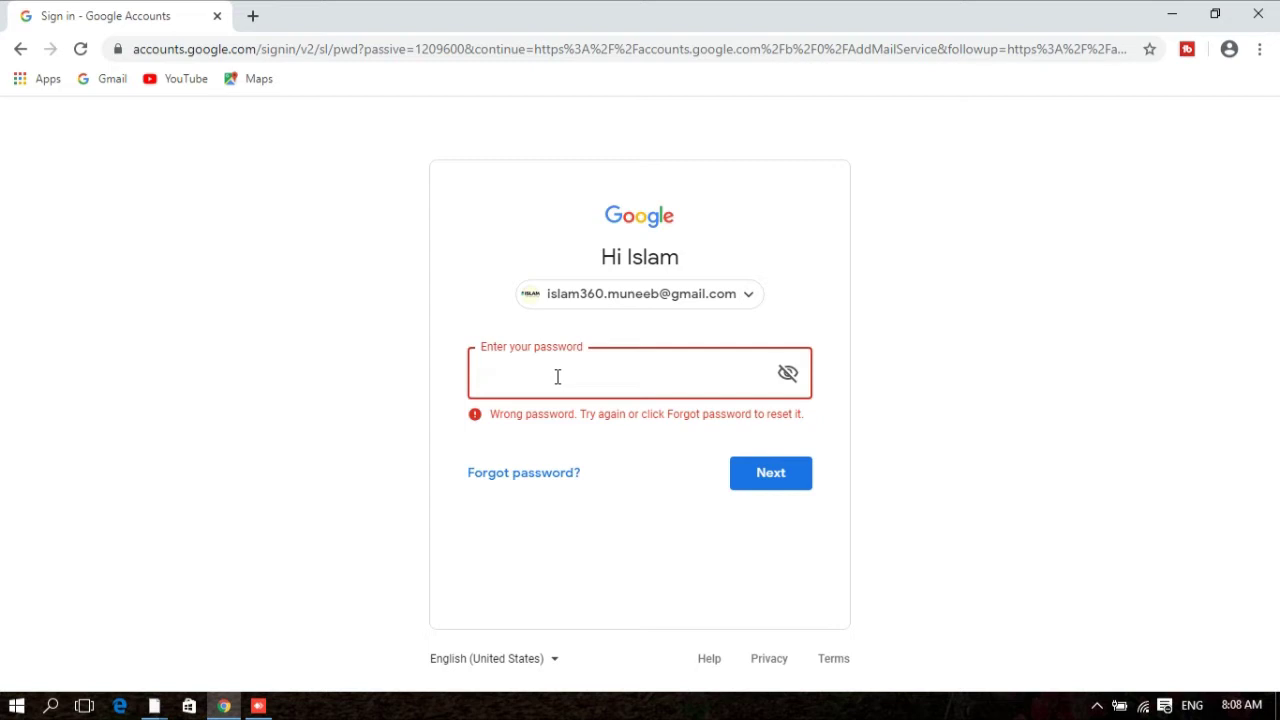
left_click(549, 490)
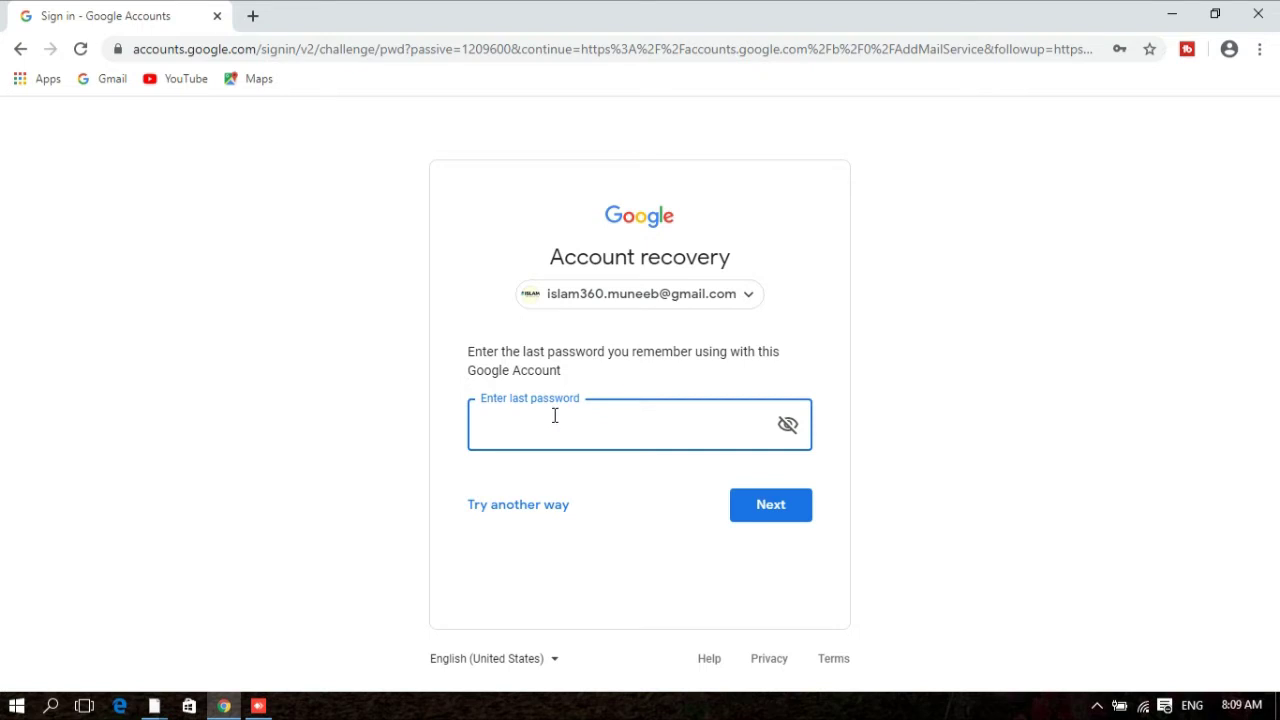
Enter the last remembered password, retyping it once, and submit it
type("********")
key("ctrl+a")
key("BackSpace")
type("••••••••")
key("Return")
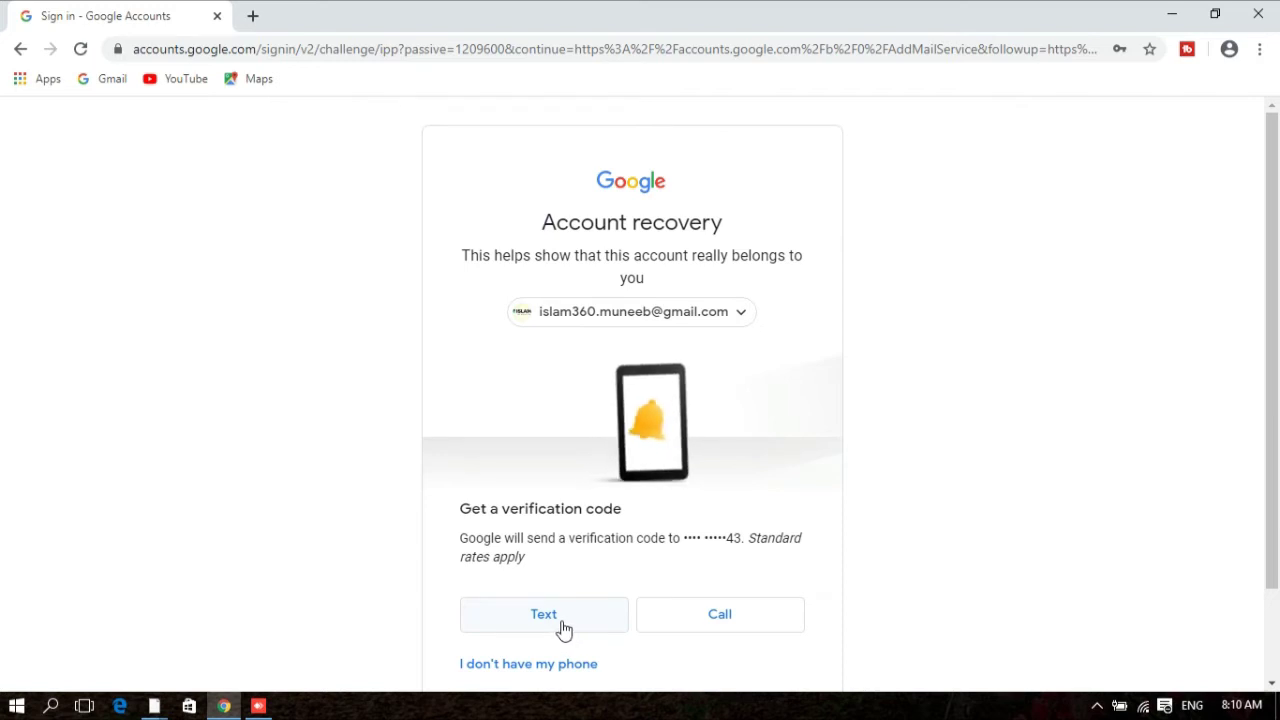
Have the verification code sent by text message, then switch to the AnyDesk phone view
left_click(563, 617)
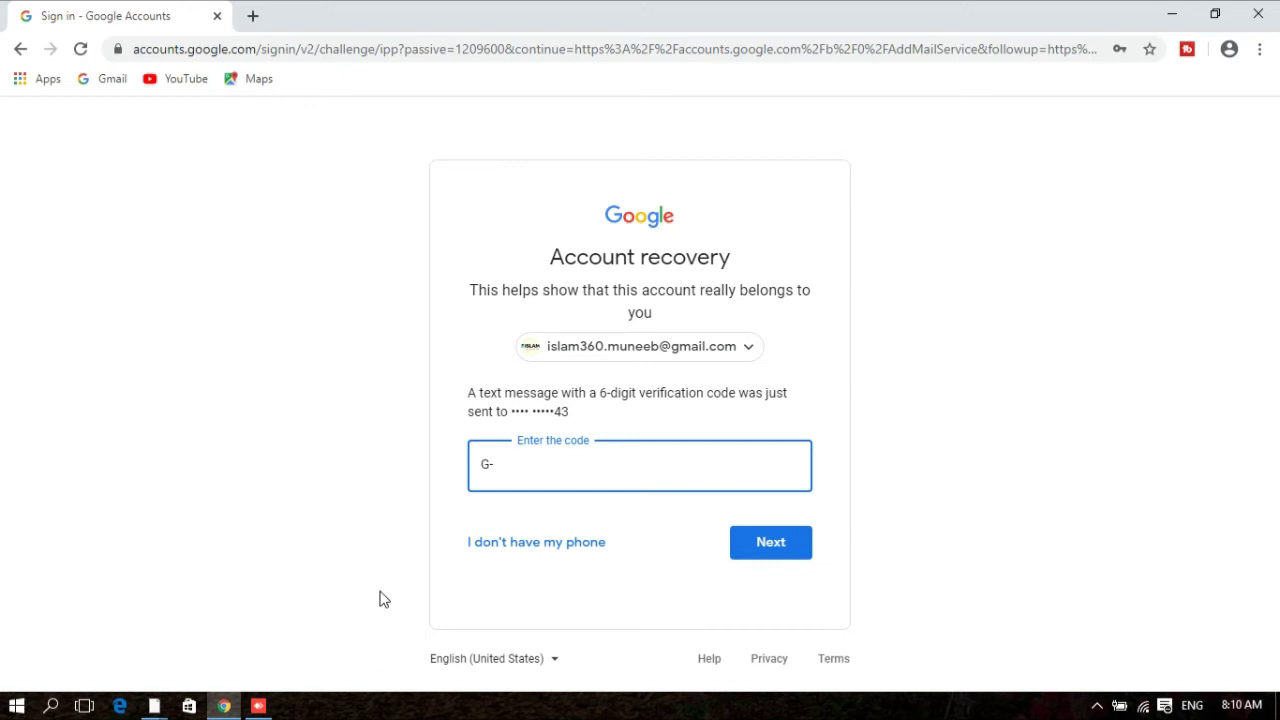
left_click(258, 705)
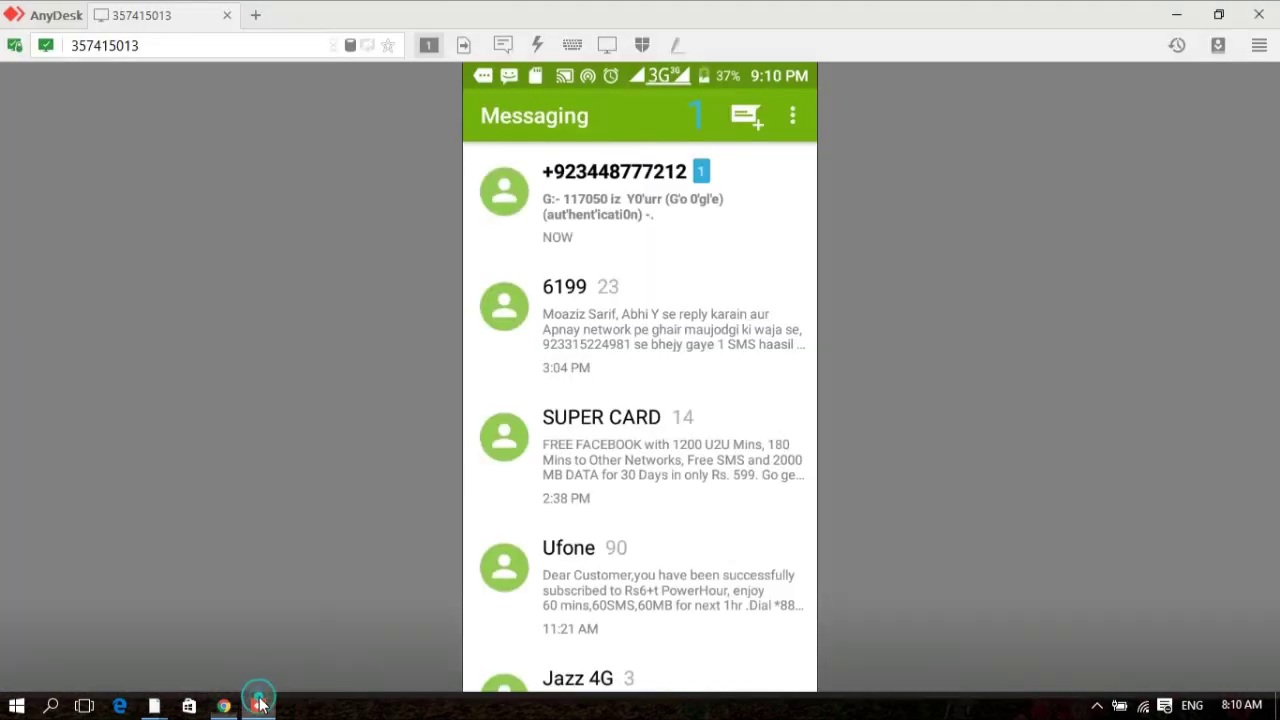
Open the newest SMS conversation to read the Google code, dismissing the overlay permission screen
left_click(610, 244)
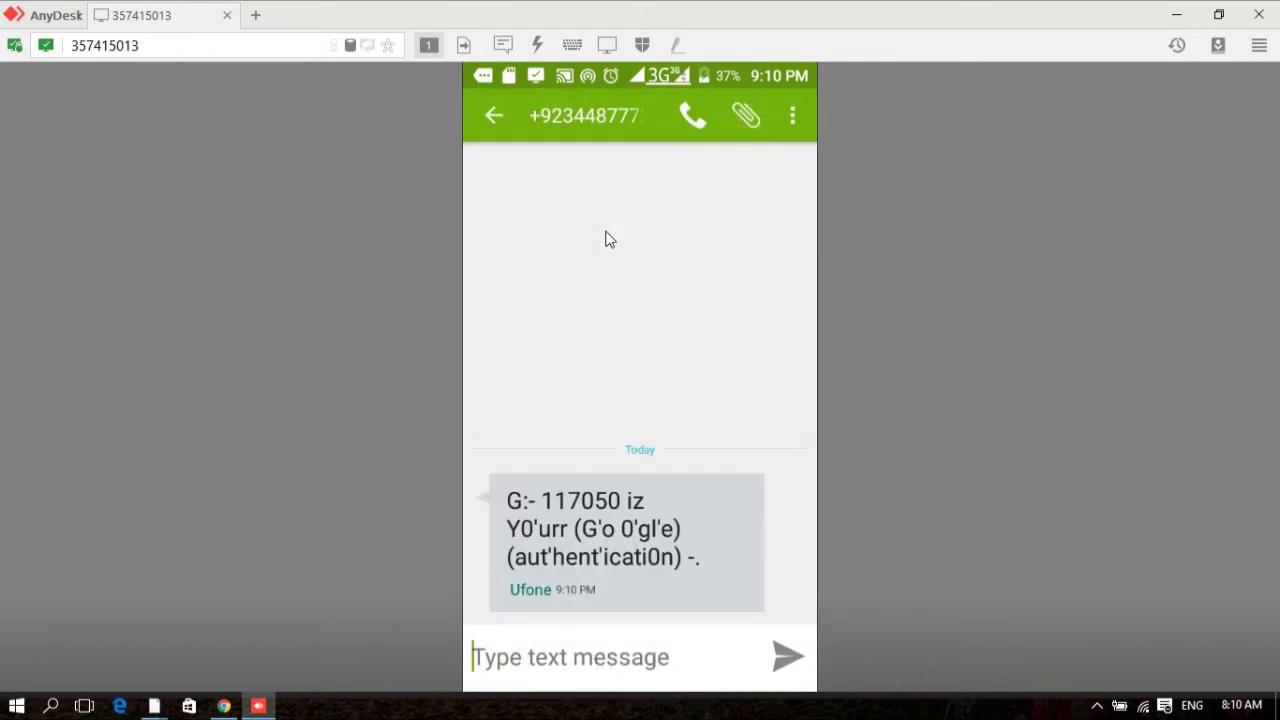
left_click(546, 503)
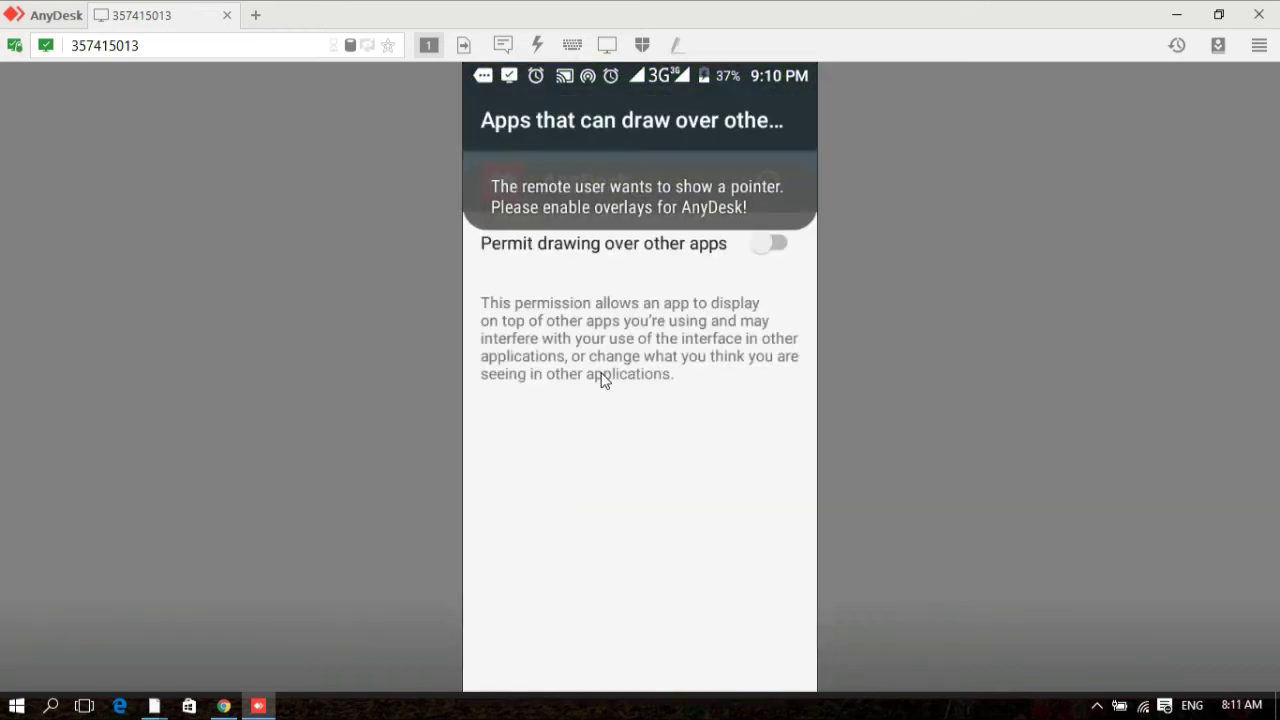
right_click(604, 383)
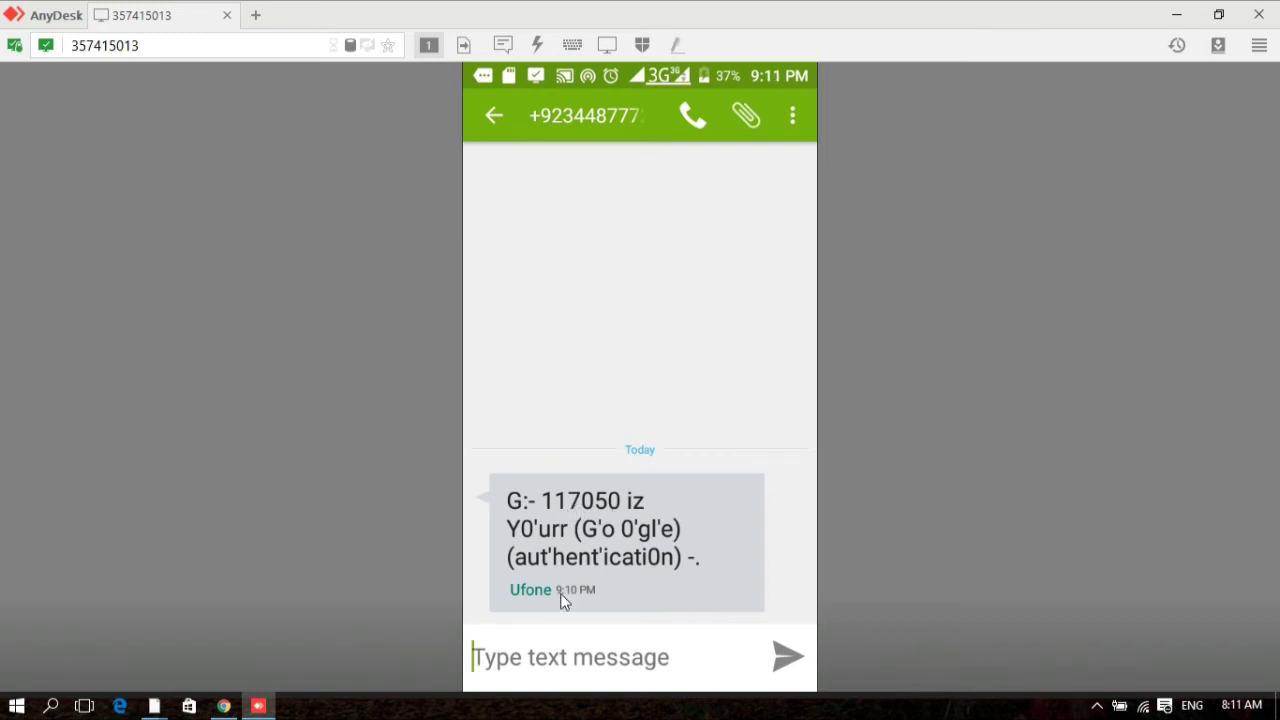
left_click(236, 710)
Enter the texted six-digit verification code and submit it
left_click(560, 466)
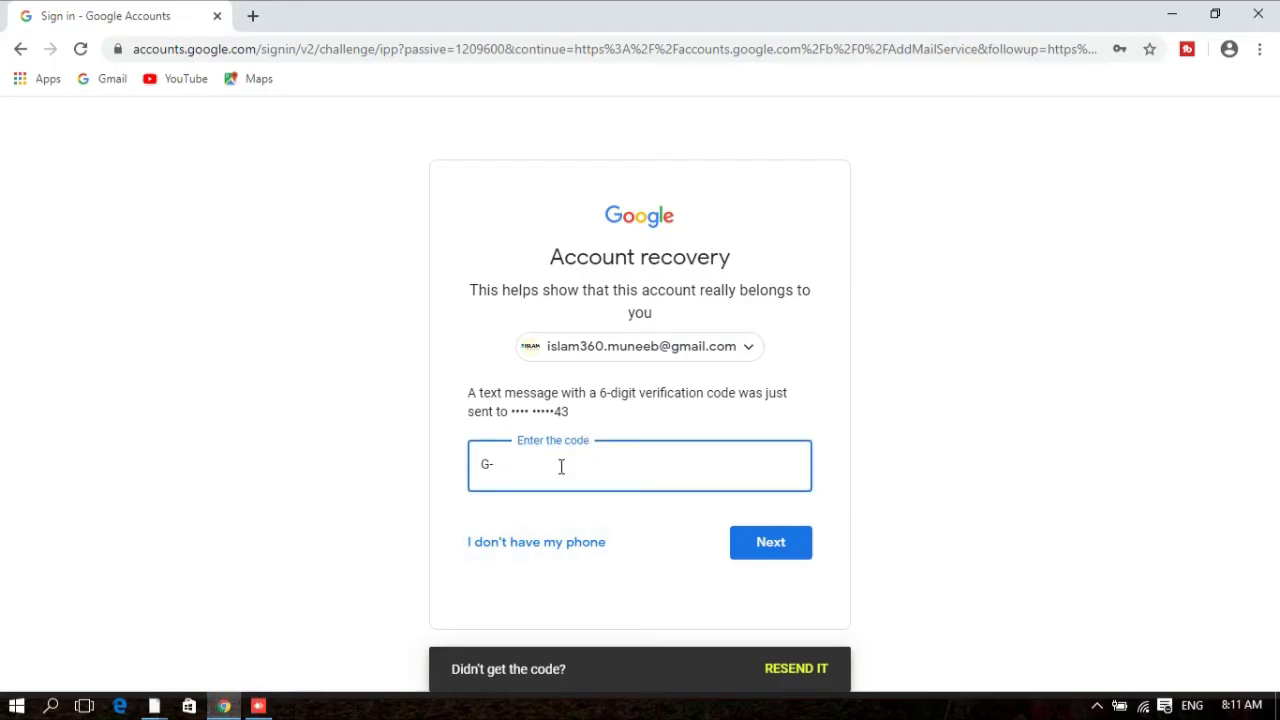
left_click(784, 550)
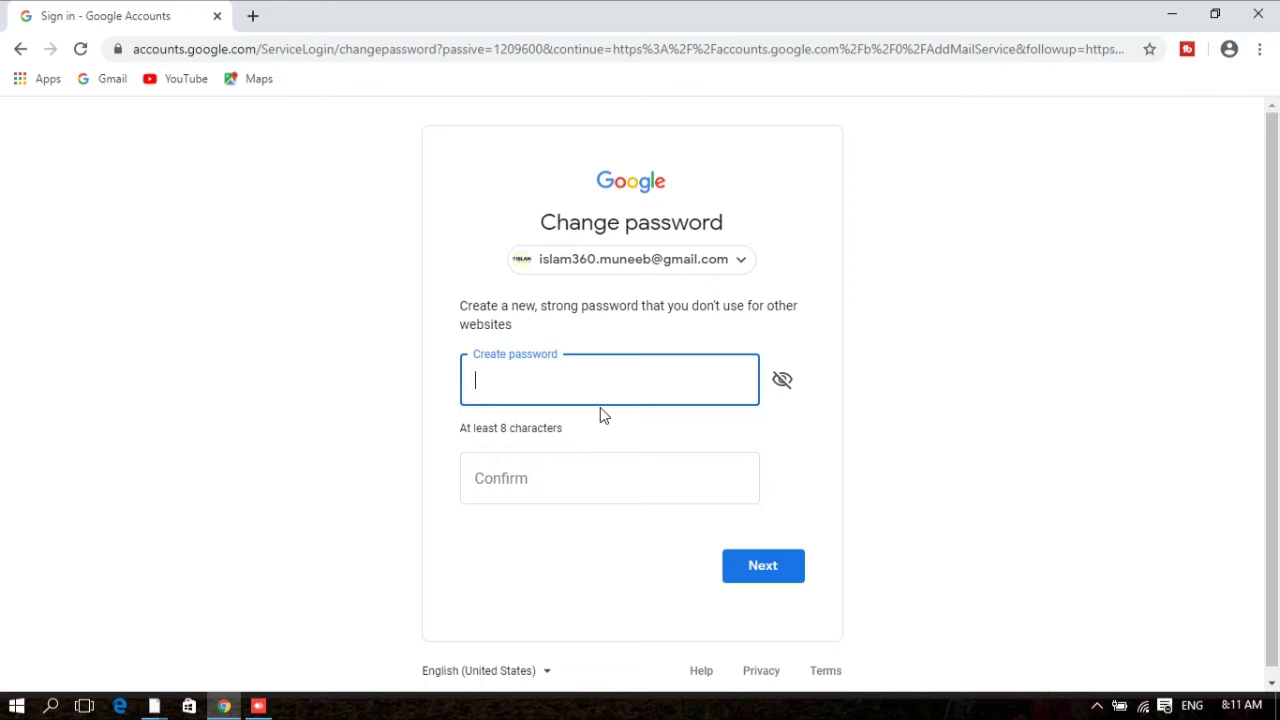
Type a new password, correcting a false start, and enter its confirmation
left_click(557, 386)
type("•••")
key("BackSpace")
key("BackSpace")
key("BackSpace")
type("•••••••••••••")
left_click(599, 471)
type("••••••••••")
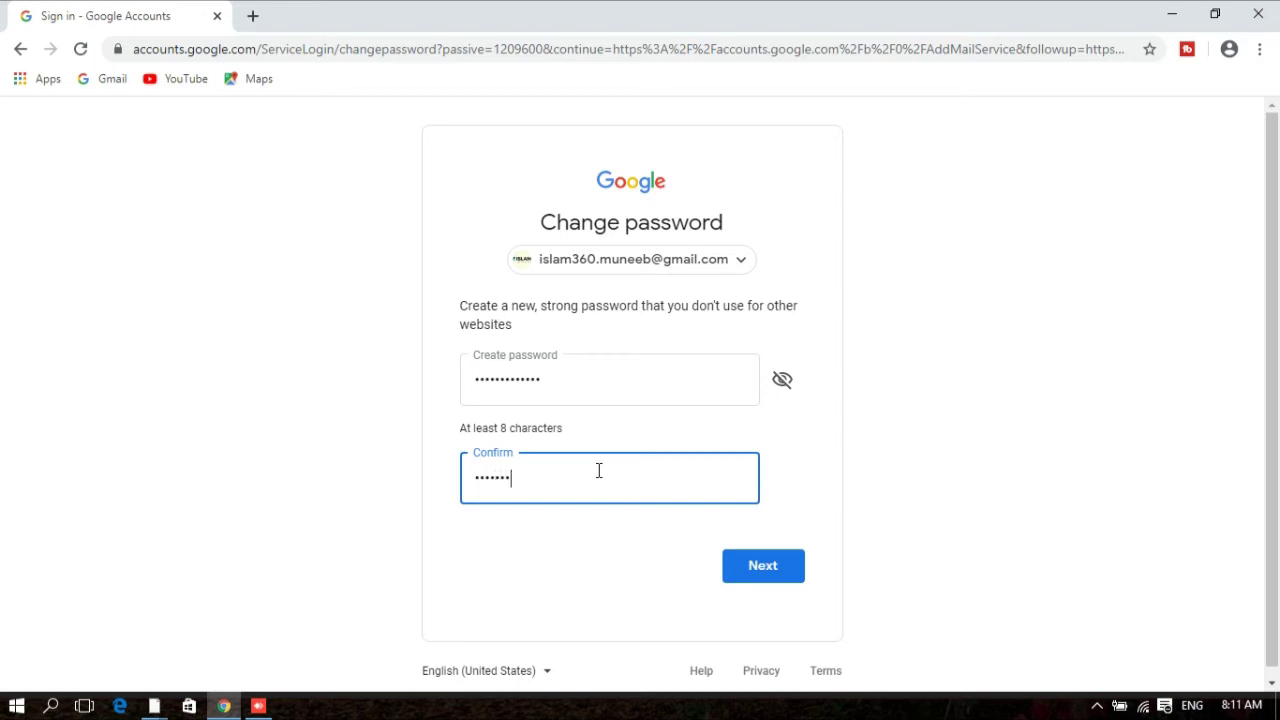
type("•••")
Go back, pick the account again, and restart recovery via 'Try another way'
left_click(21, 49)
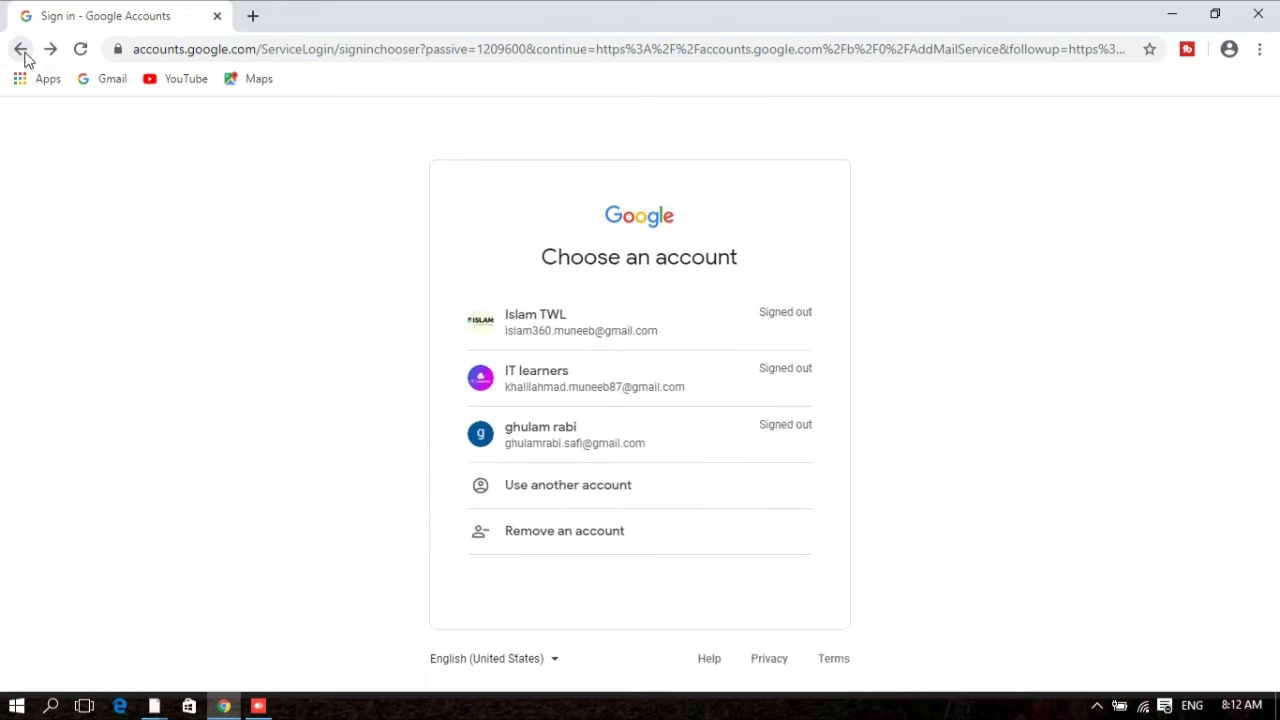
left_click(529, 336)
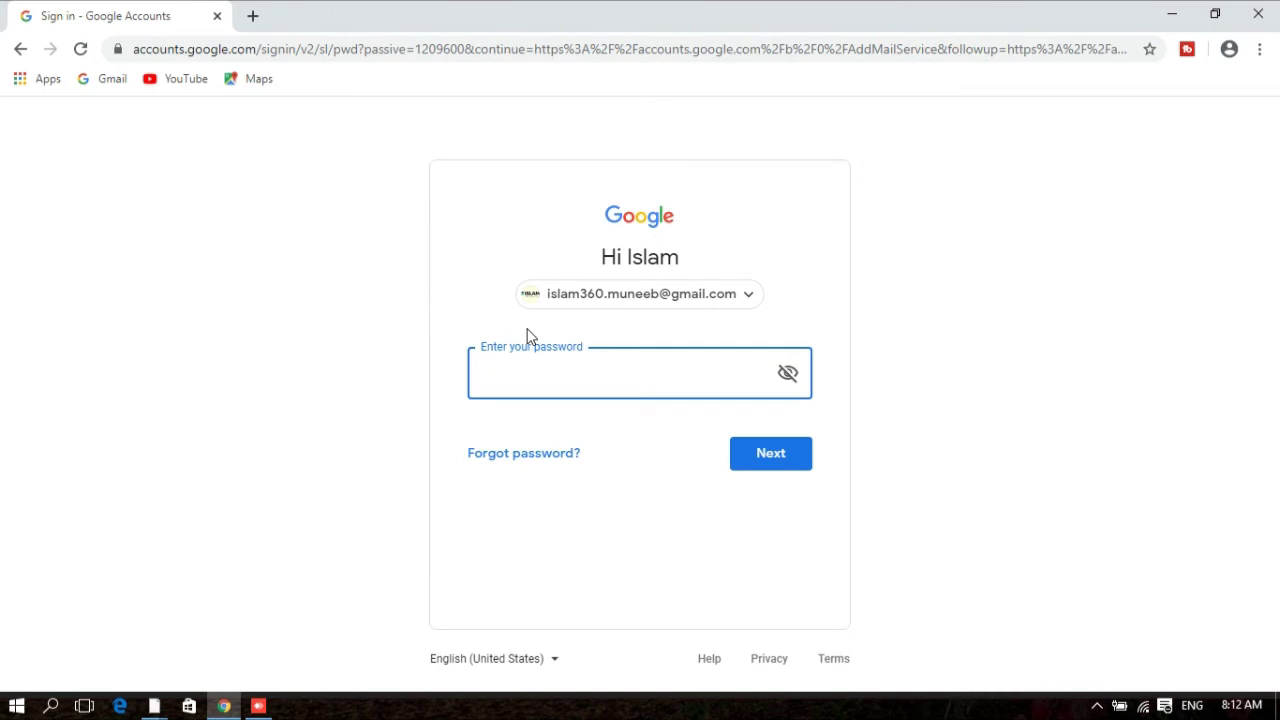
left_click(541, 453)
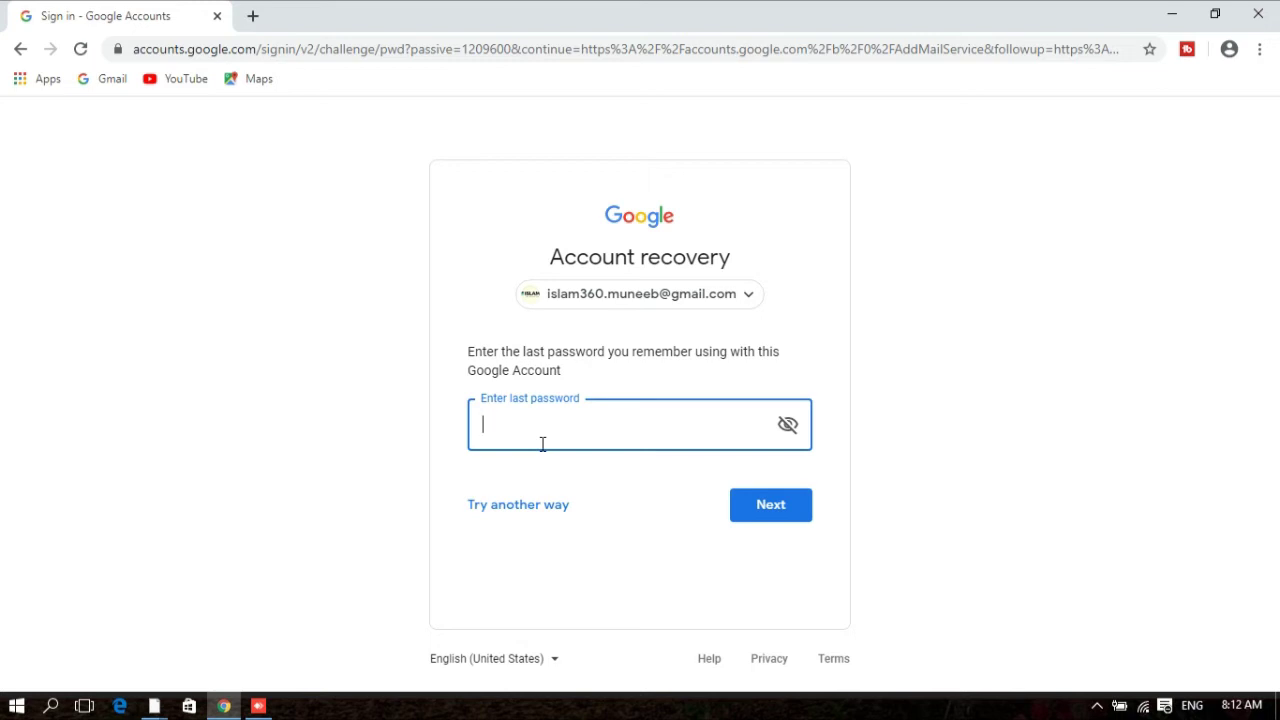
left_click(528, 506)
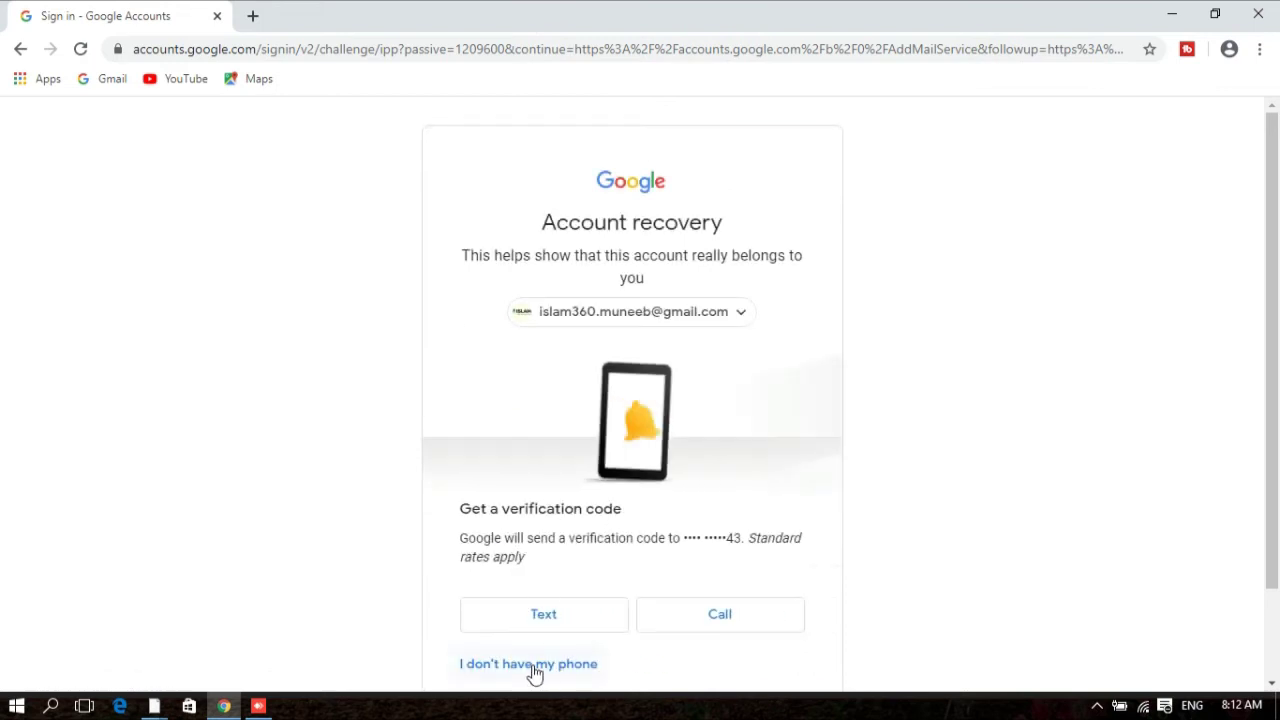
Choose 'I don't have my phone' to get the code by recovery email instead
left_click(565, 678)
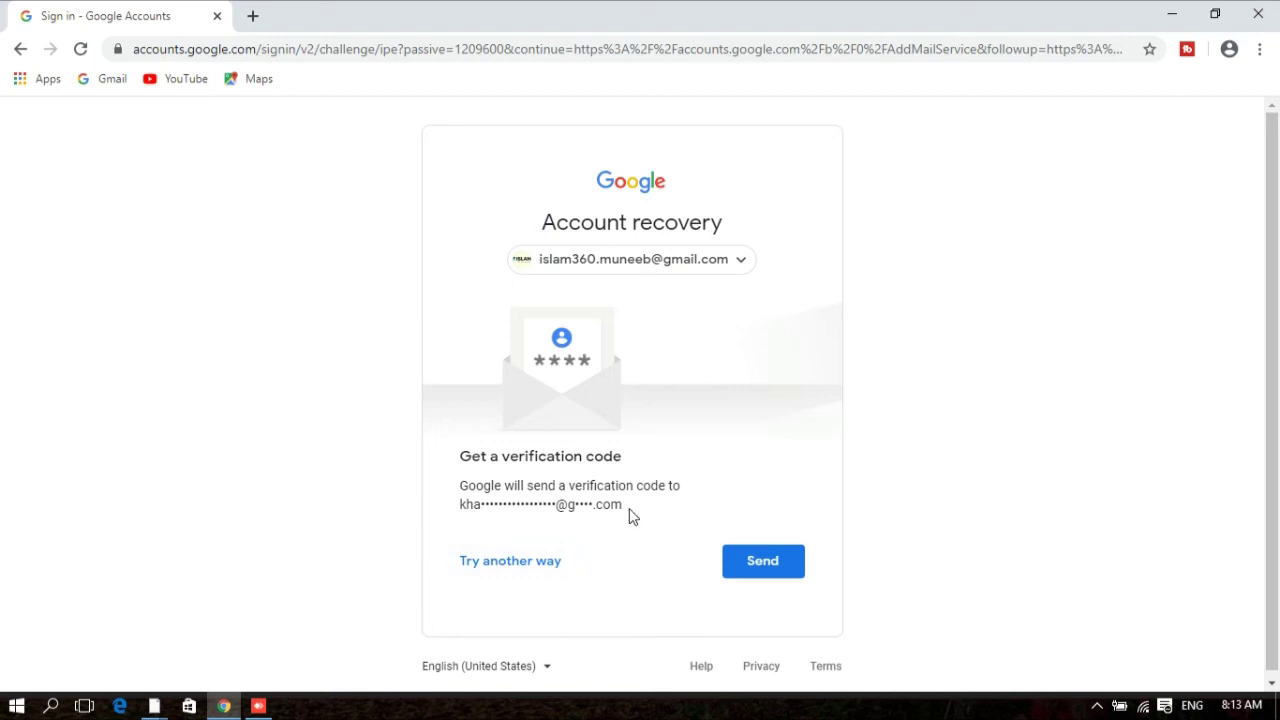
Send the verification code to the masked recovery email address
left_click_drag(460, 504, 620, 514)
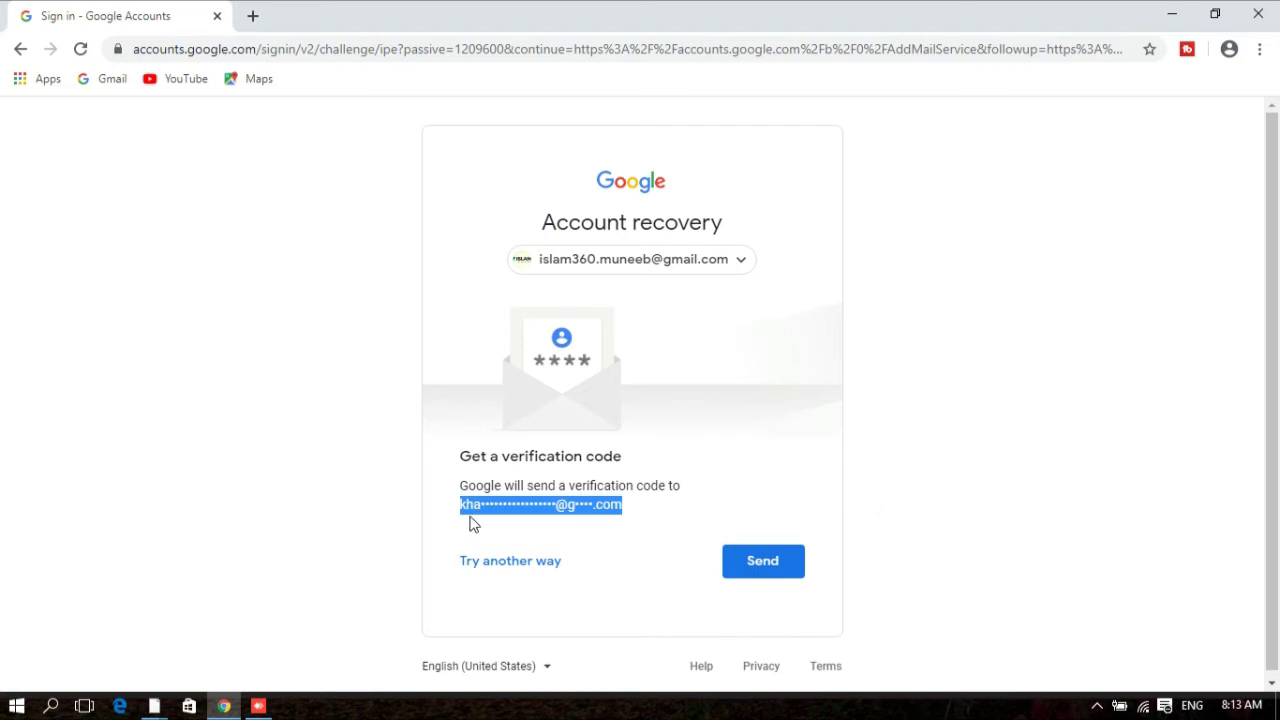
left_click(486, 523)
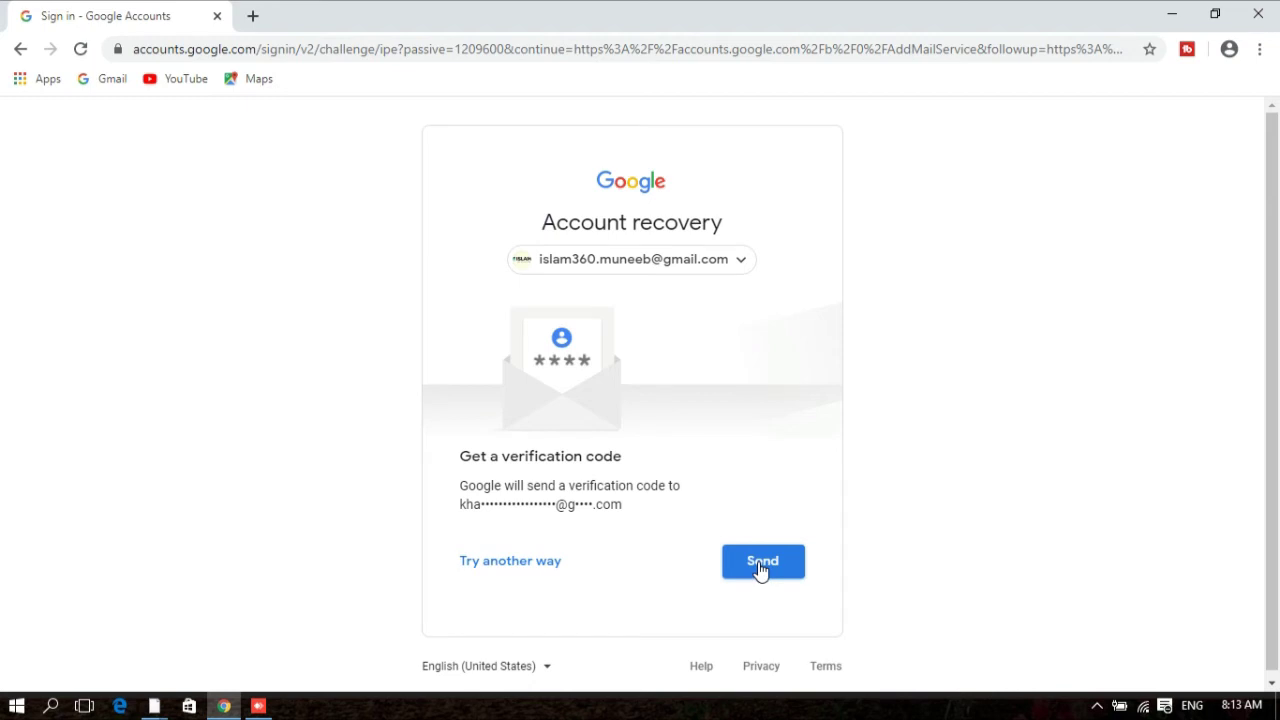
left_click(745, 560)
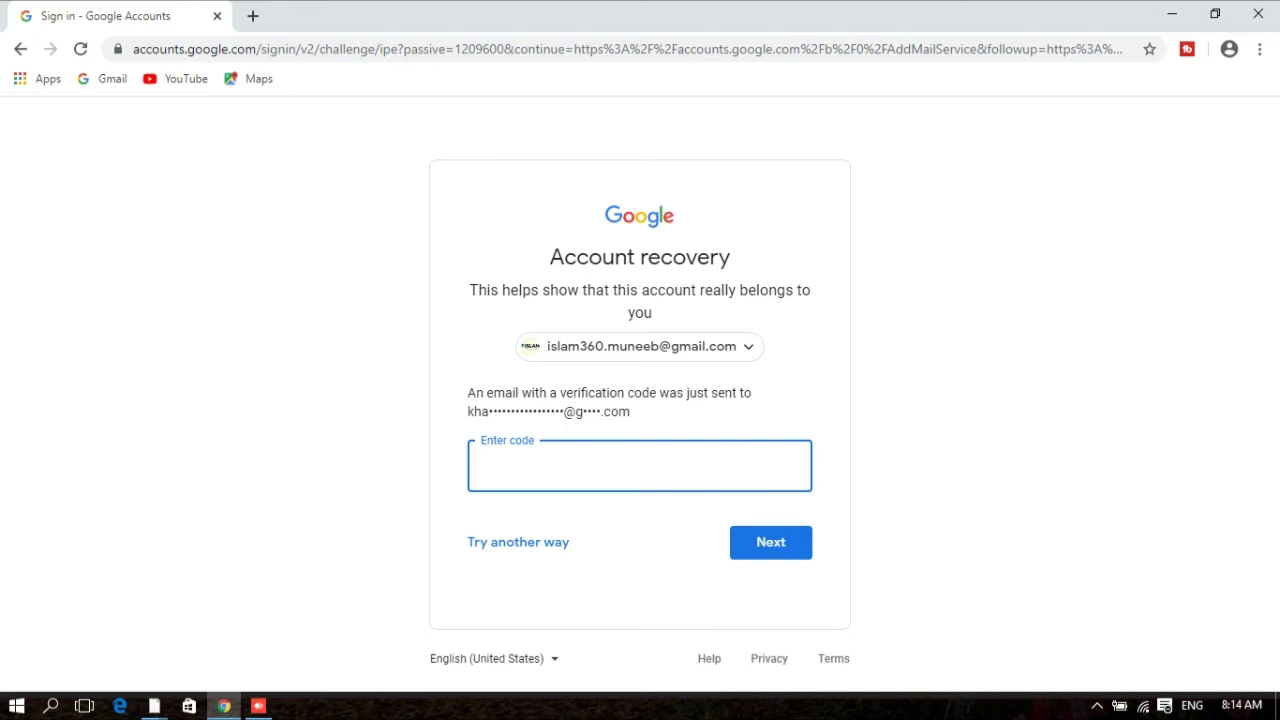
Use the taskbar tray area, then bring the AnyDesk window forward showing the closed session
left_click(1097, 706)
left_click(1097, 673)
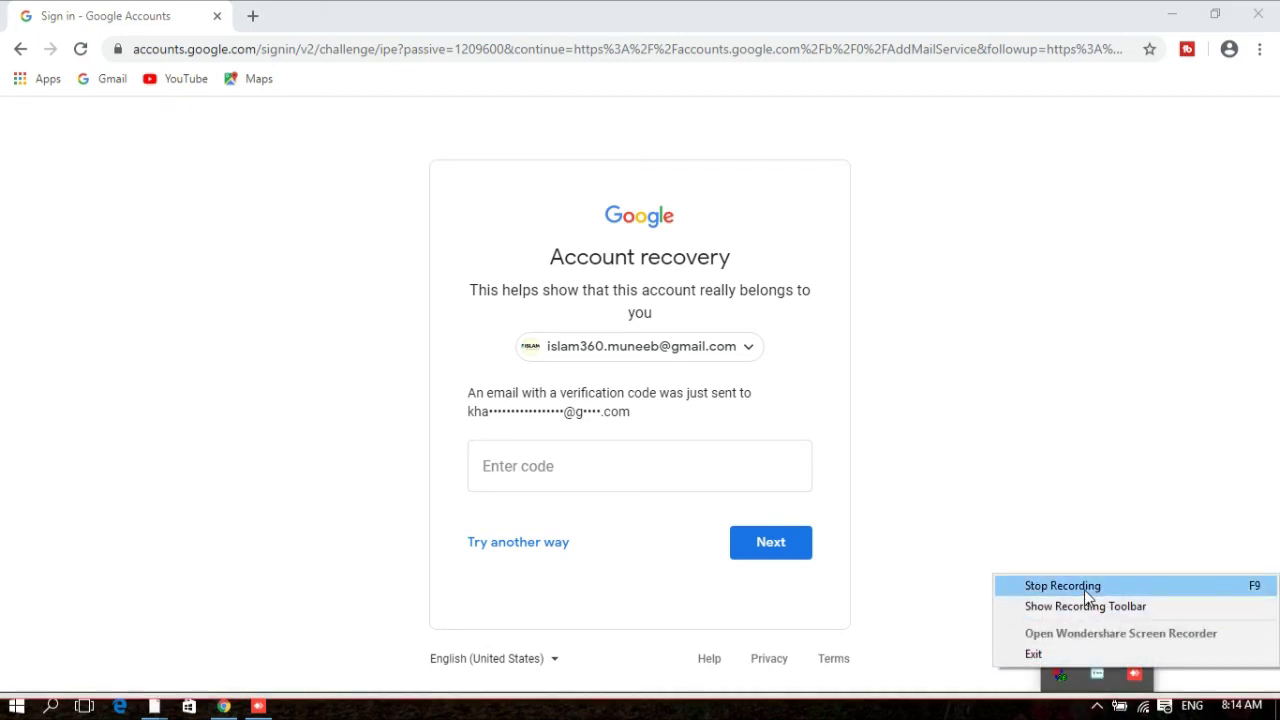
left_click(1087, 596)
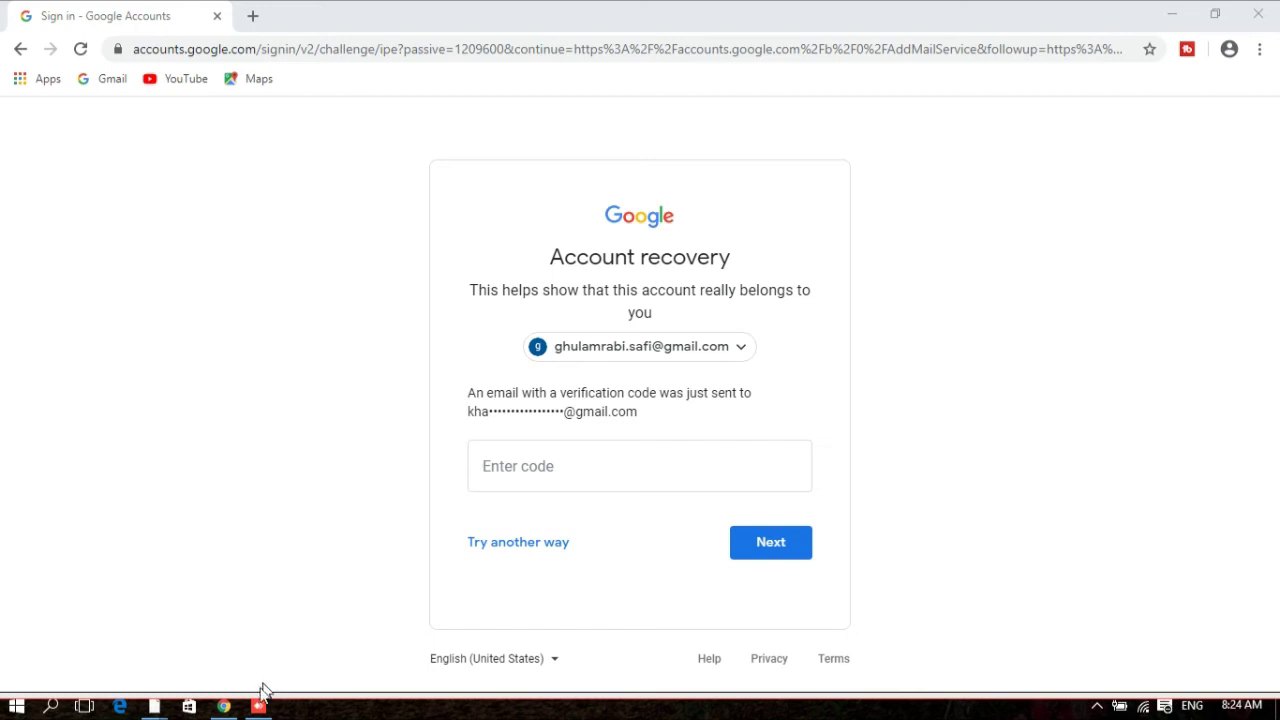
mouse_move(257, 709)
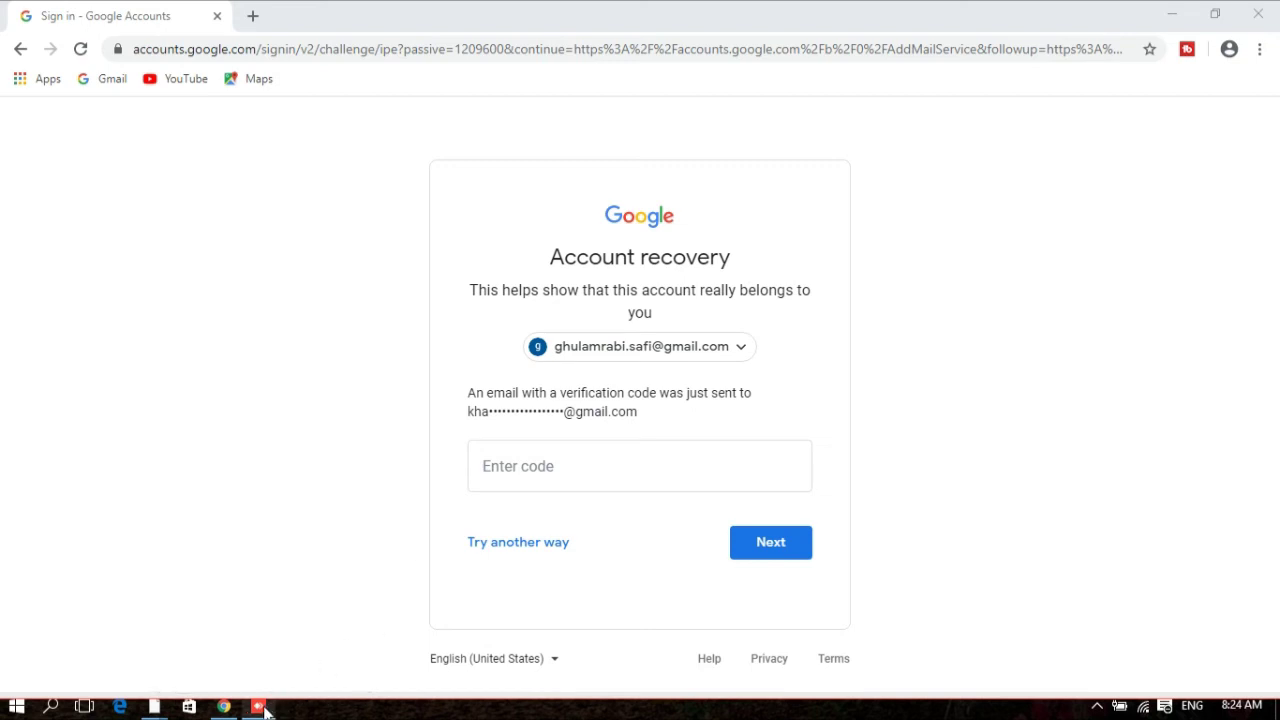
left_click(262, 707)
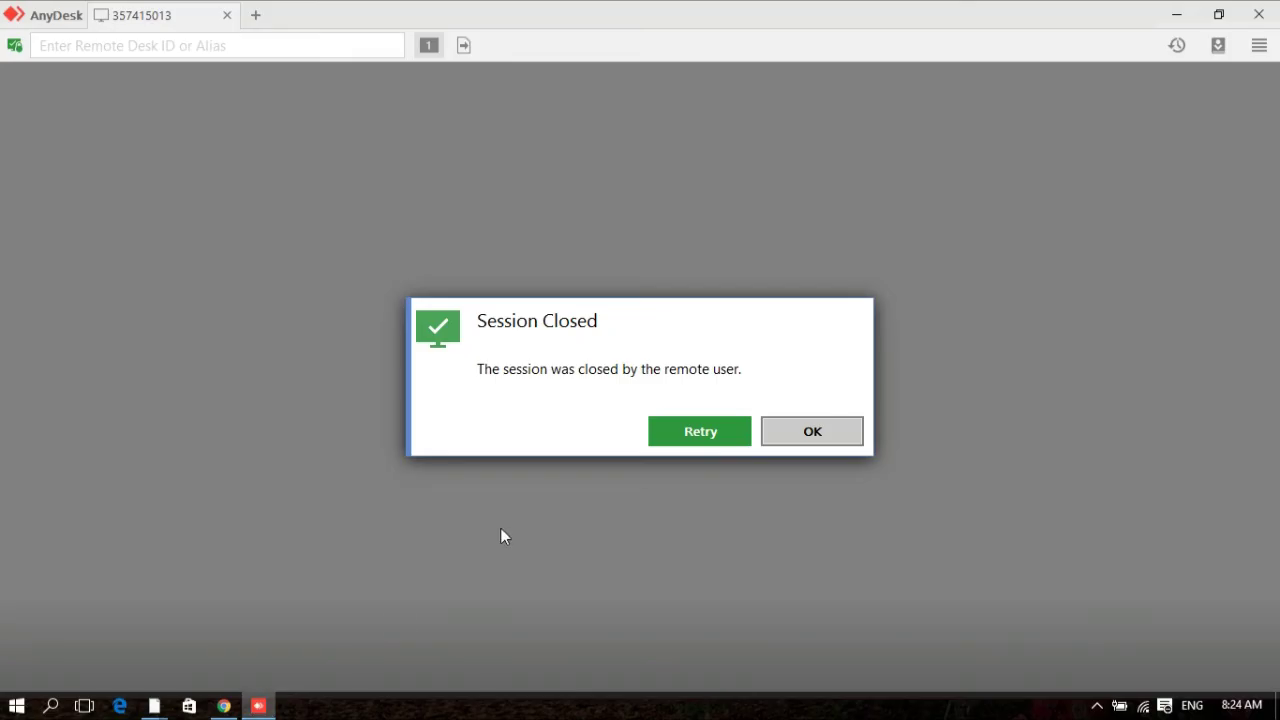
Retry until the phone reconnects, read the emailed code, and return to Chrome's recovery page
left_click(688, 436)
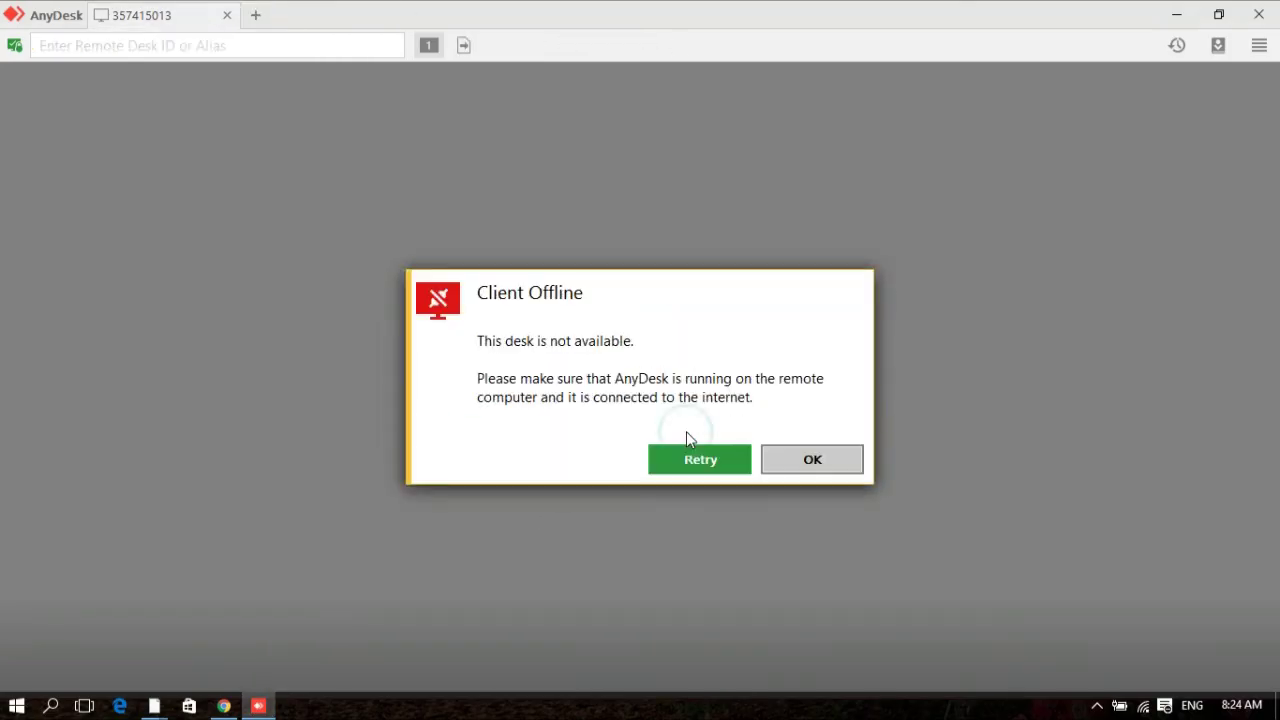
left_click(684, 452)
left_click(697, 471)
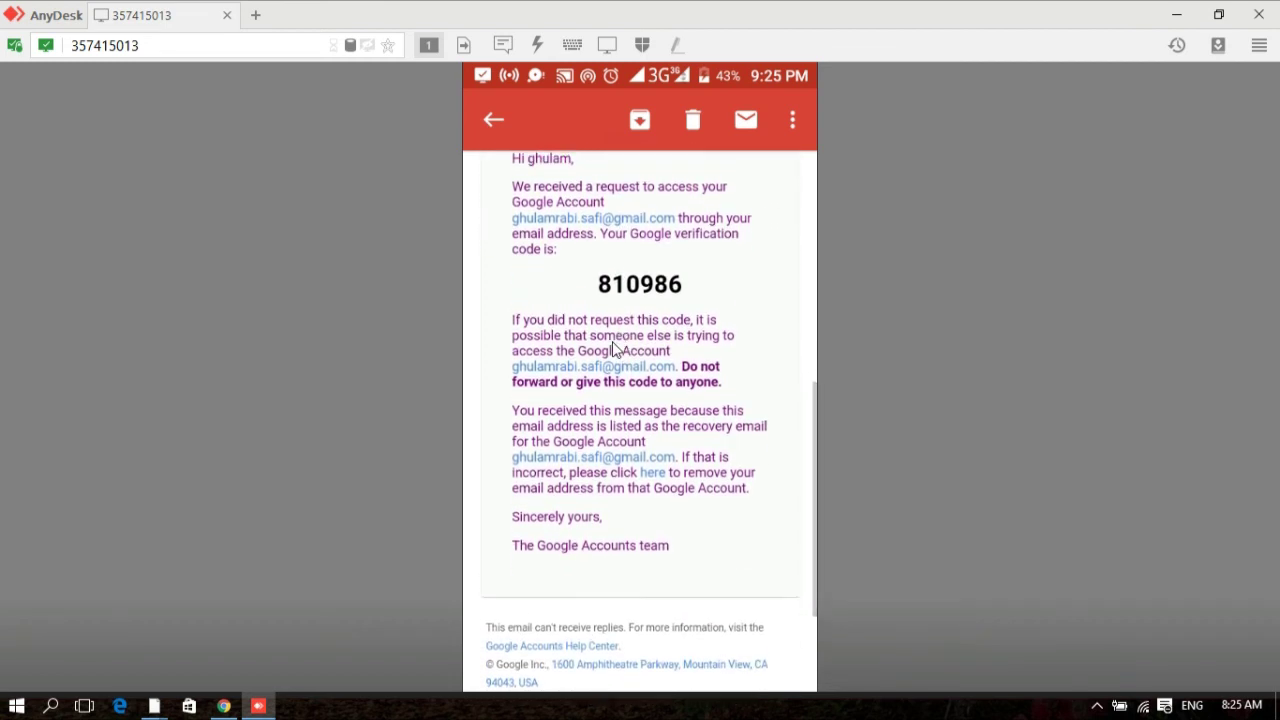
left_click(592, 292)
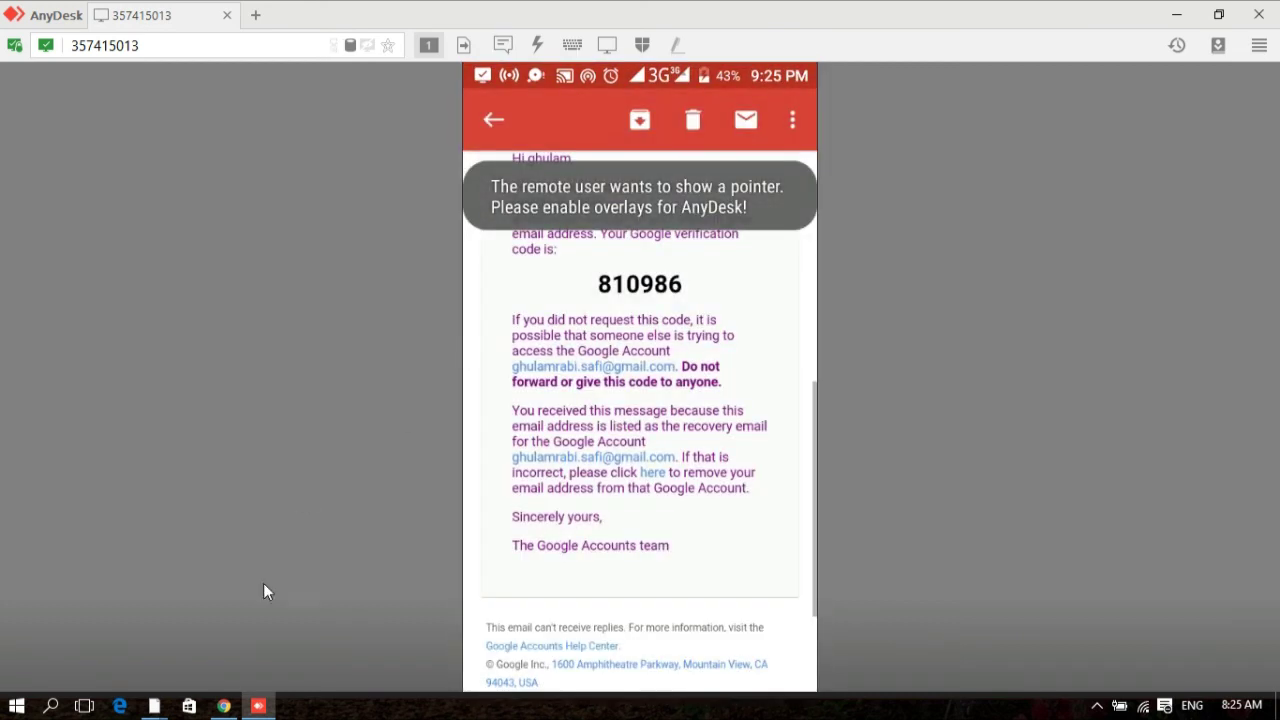
left_click(224, 706)
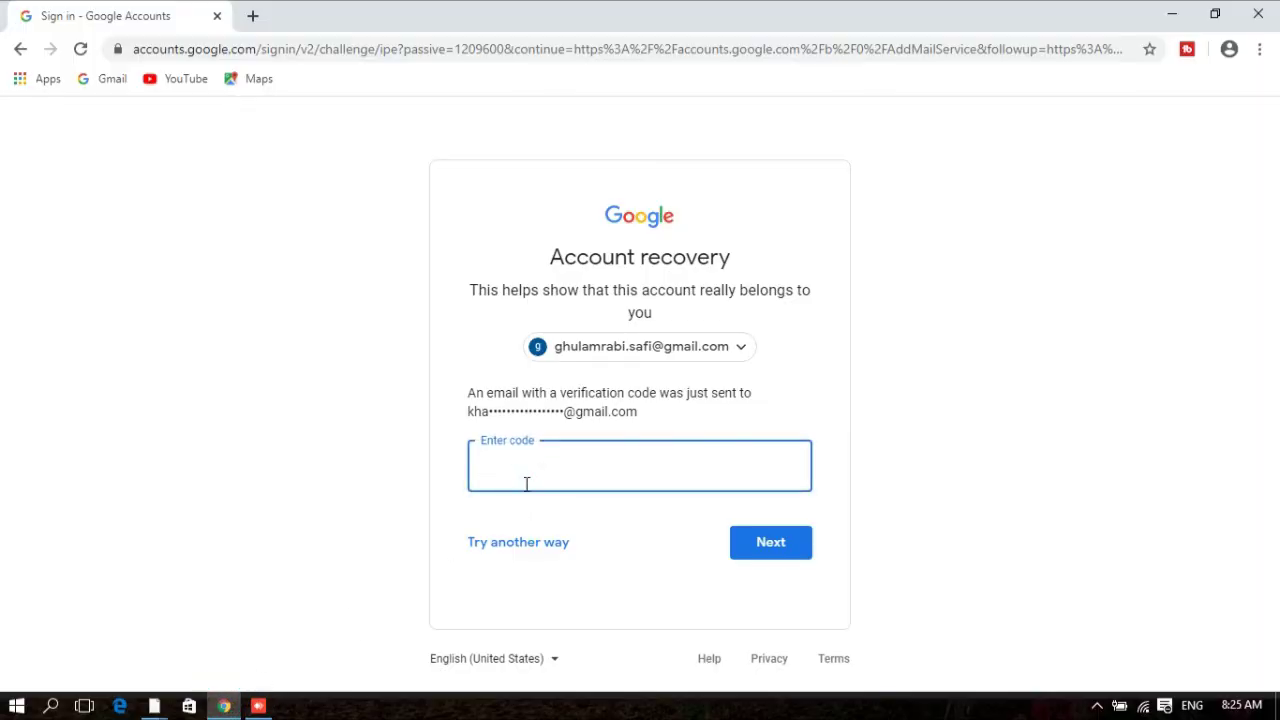
Submit the emailed six-digit verification code in the Enter code field
key("Return")
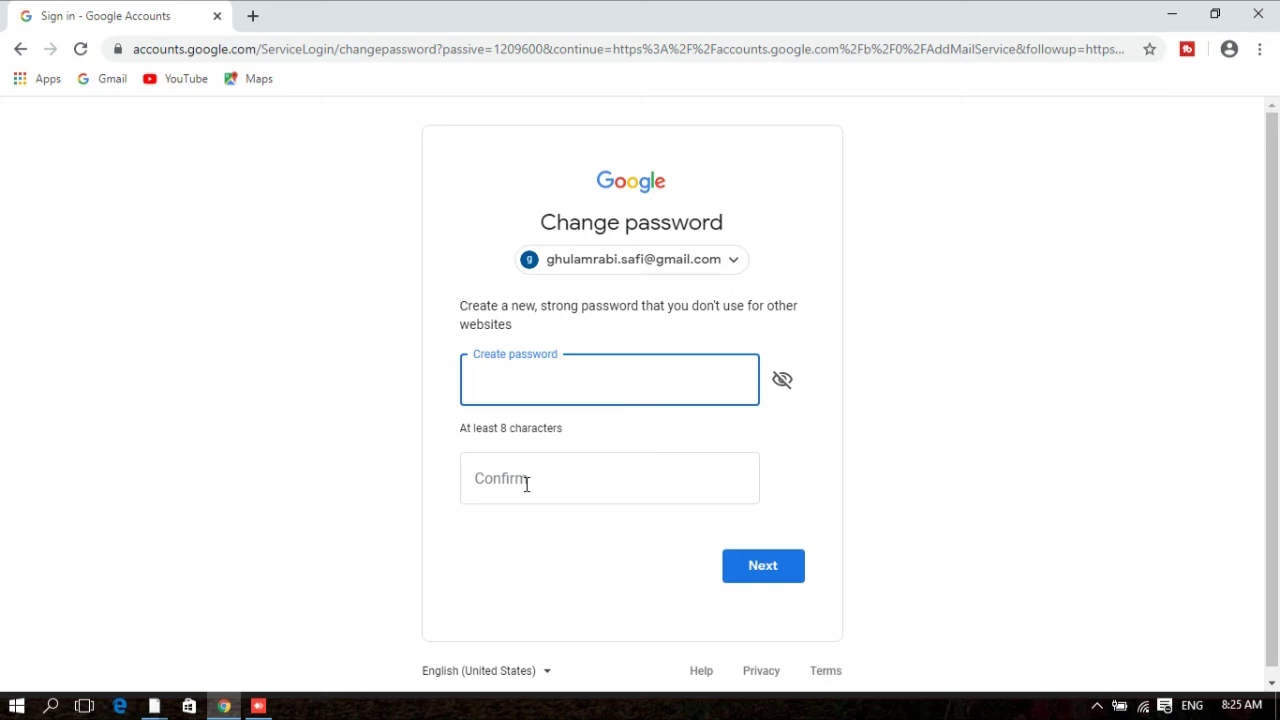
Enter the new account password in Create password and Confirm, then submit it
type("•••••••••••••")
left_click(542, 483)
type("•••")
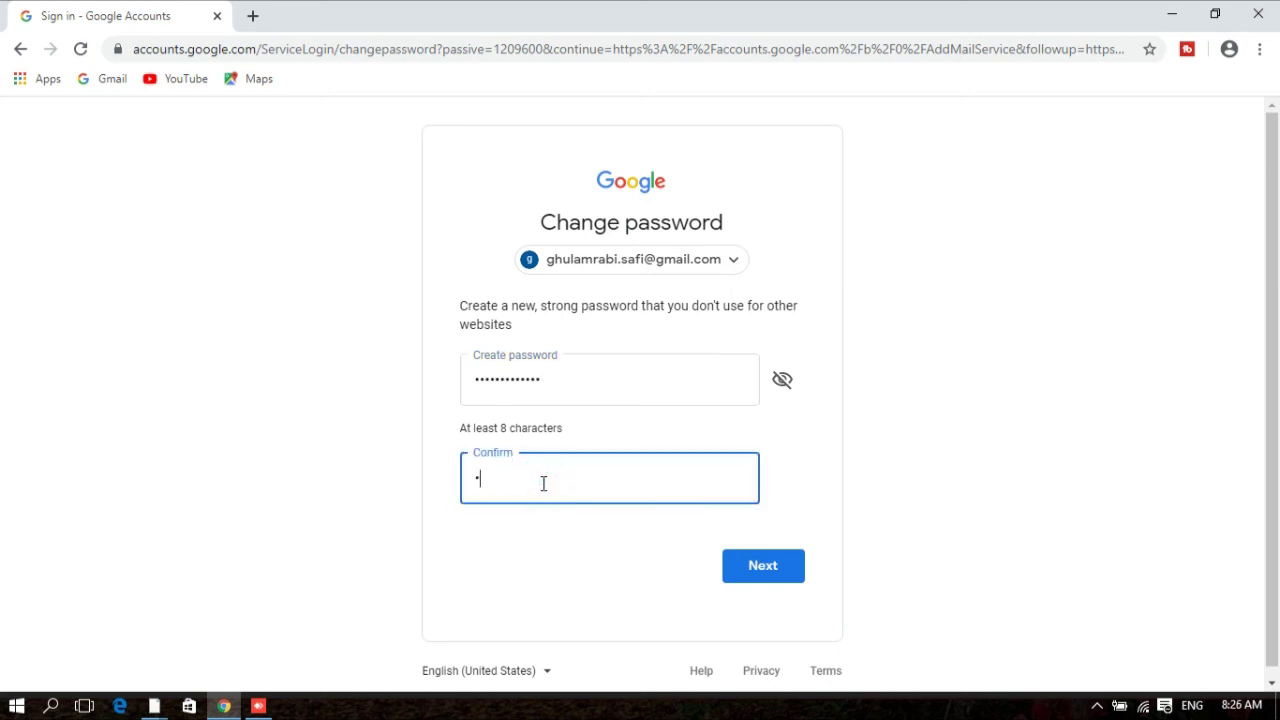
type("••••••••••")
left_click(779, 570)
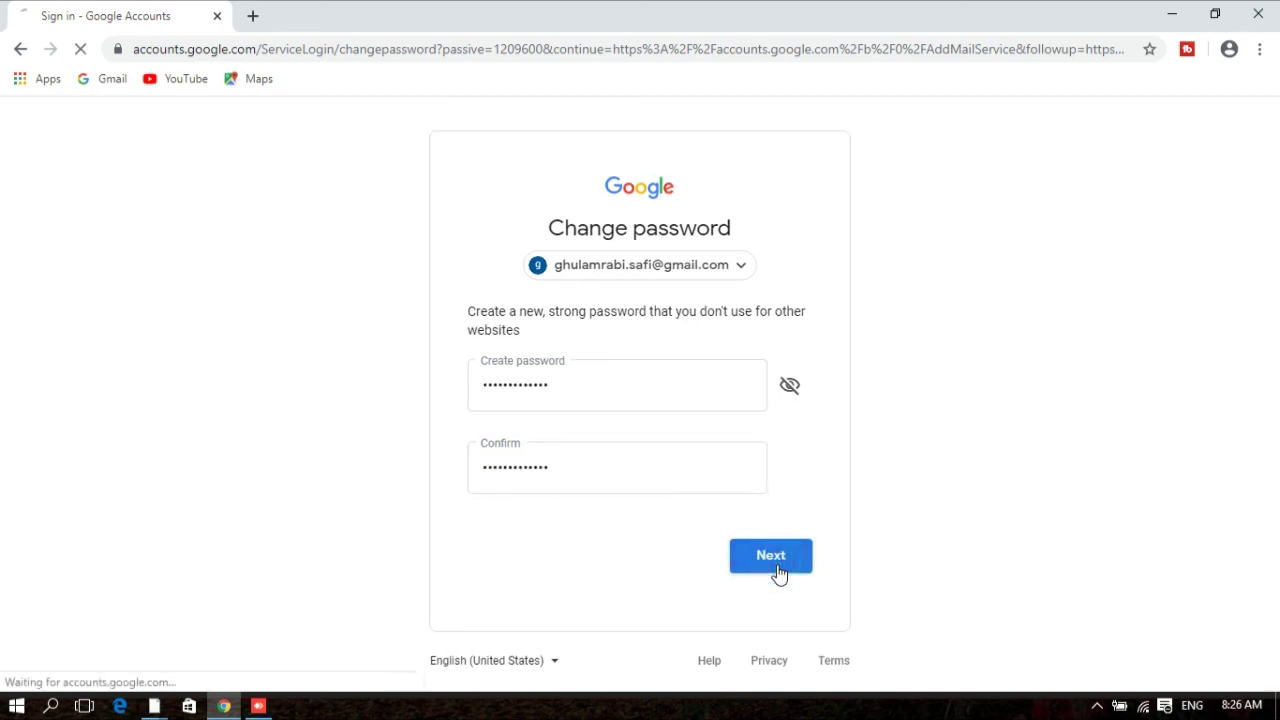
left_click(762, 572)
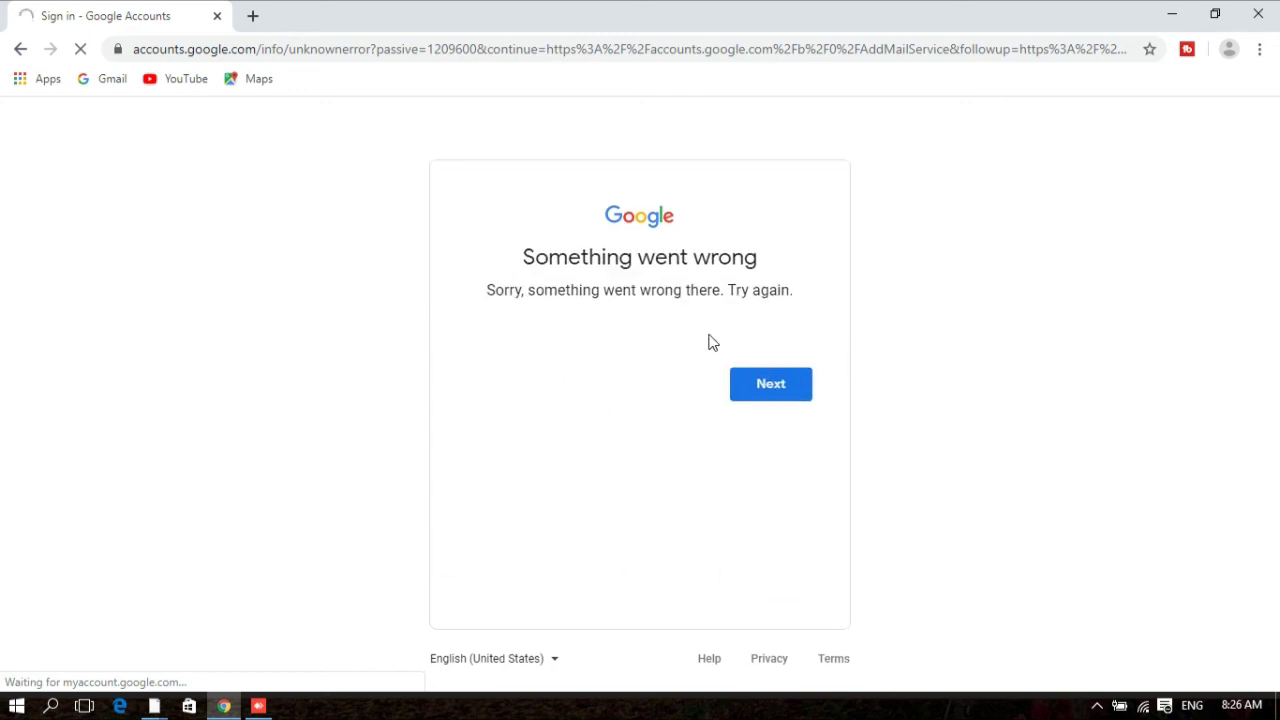
Retry past the Something went wrong page until the Gmail inbox loads
left_click(768, 388)
left_click(768, 388)
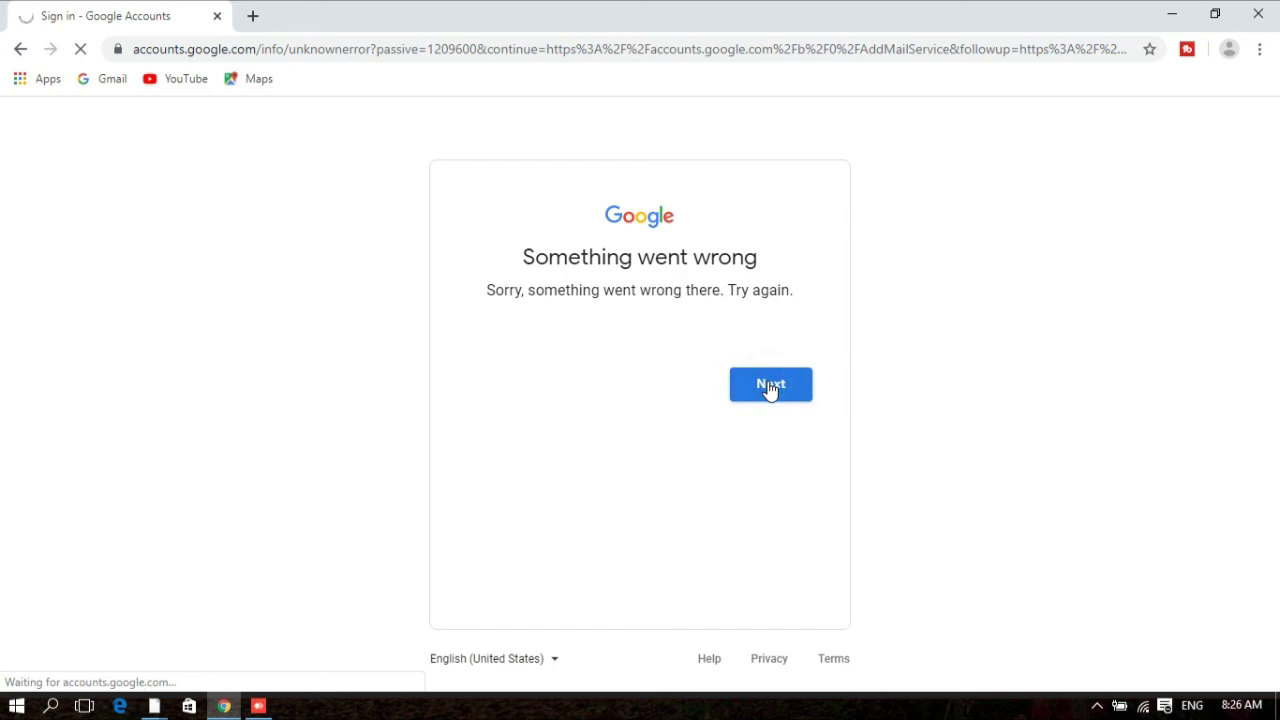
left_click(768, 388)
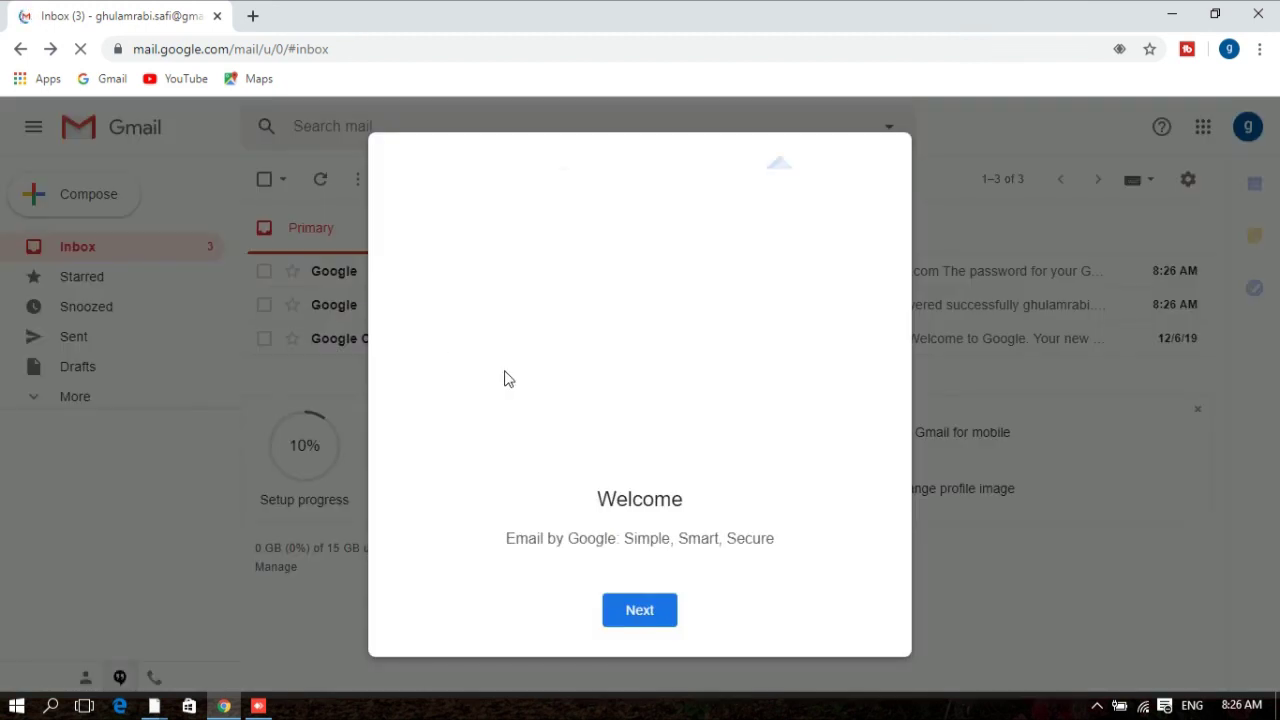
Finish Gmail's Welcome setup with the Default view and open a new browser tab
left_click(626, 609)
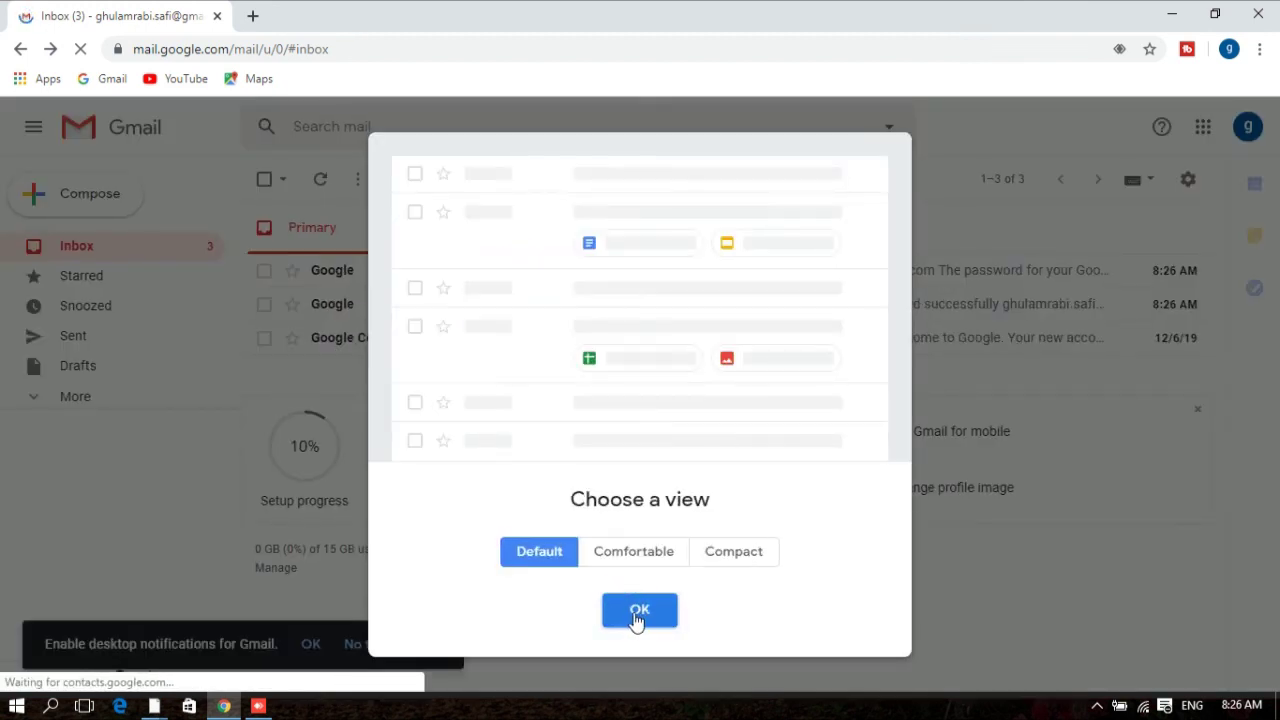
left_click(648, 618)
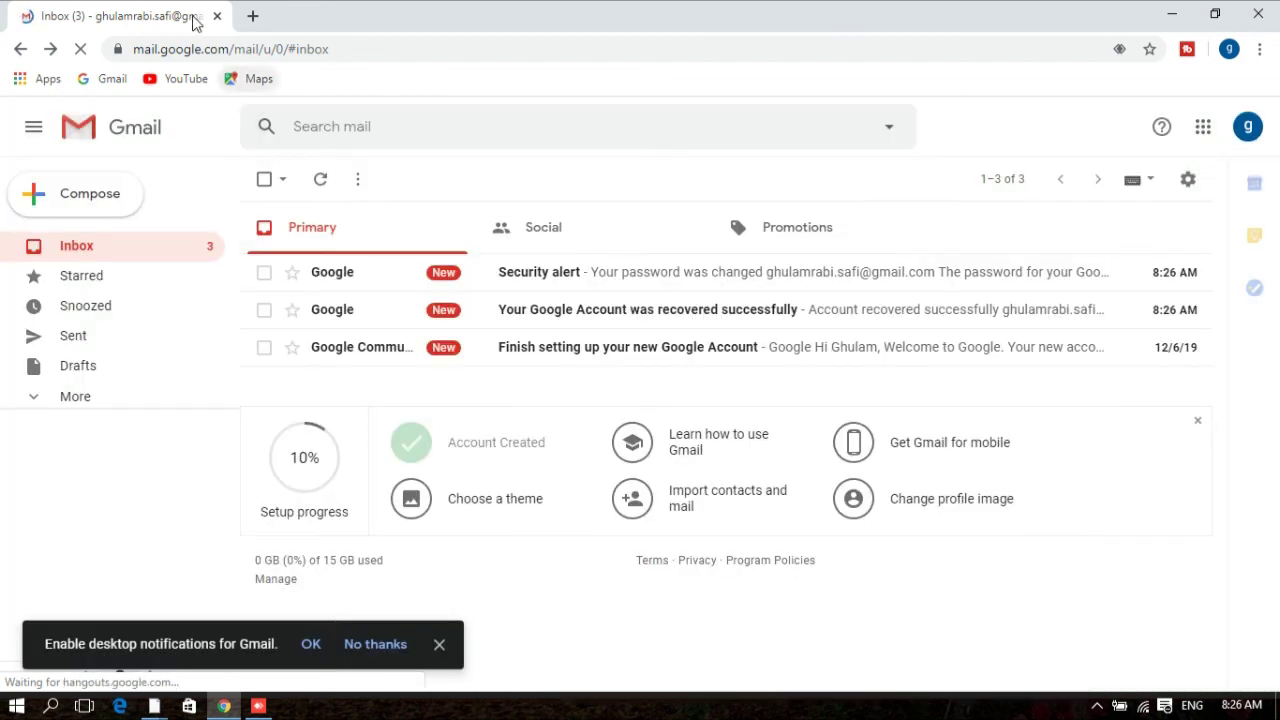
left_click(252, 16)
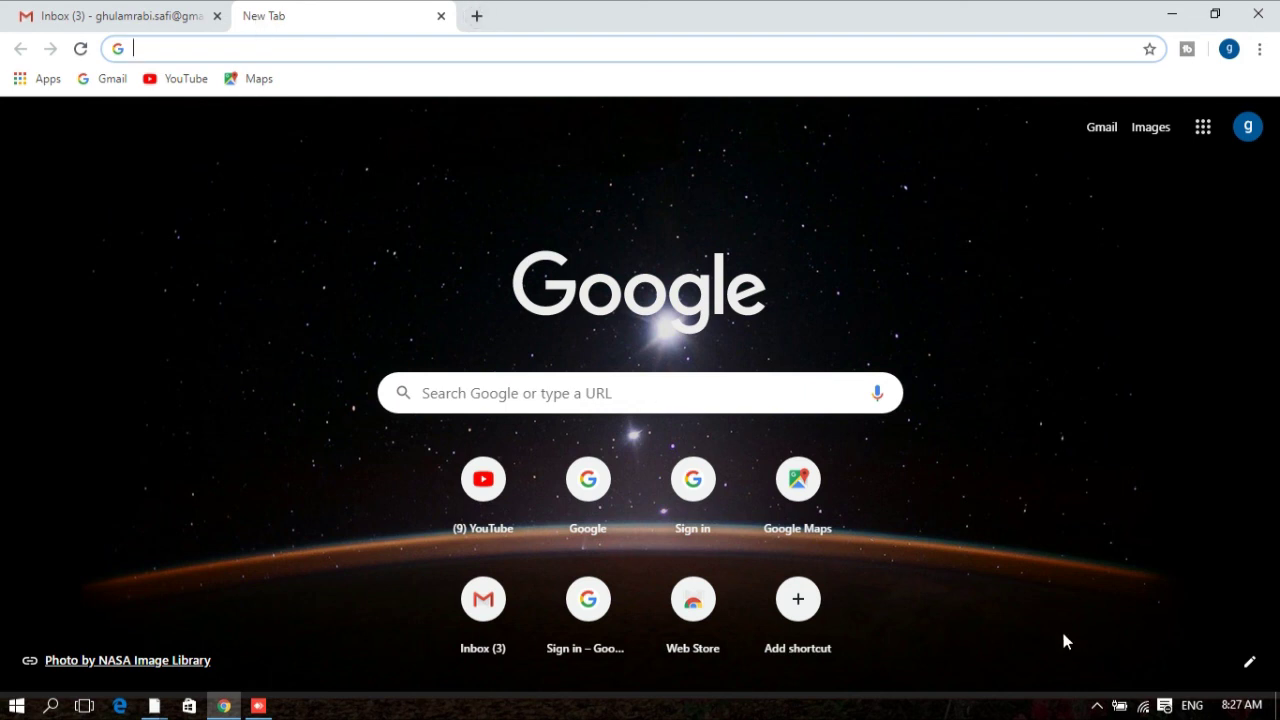
left_click(1097, 706)
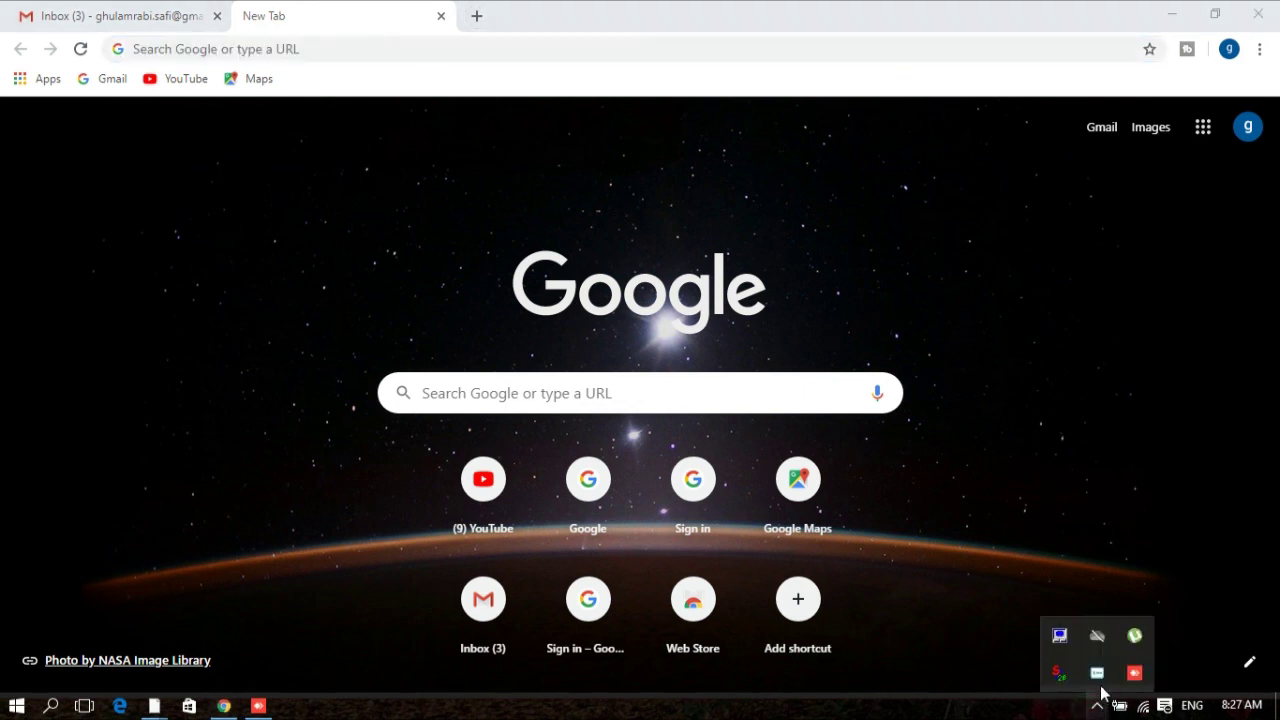
right_click(1100, 680)
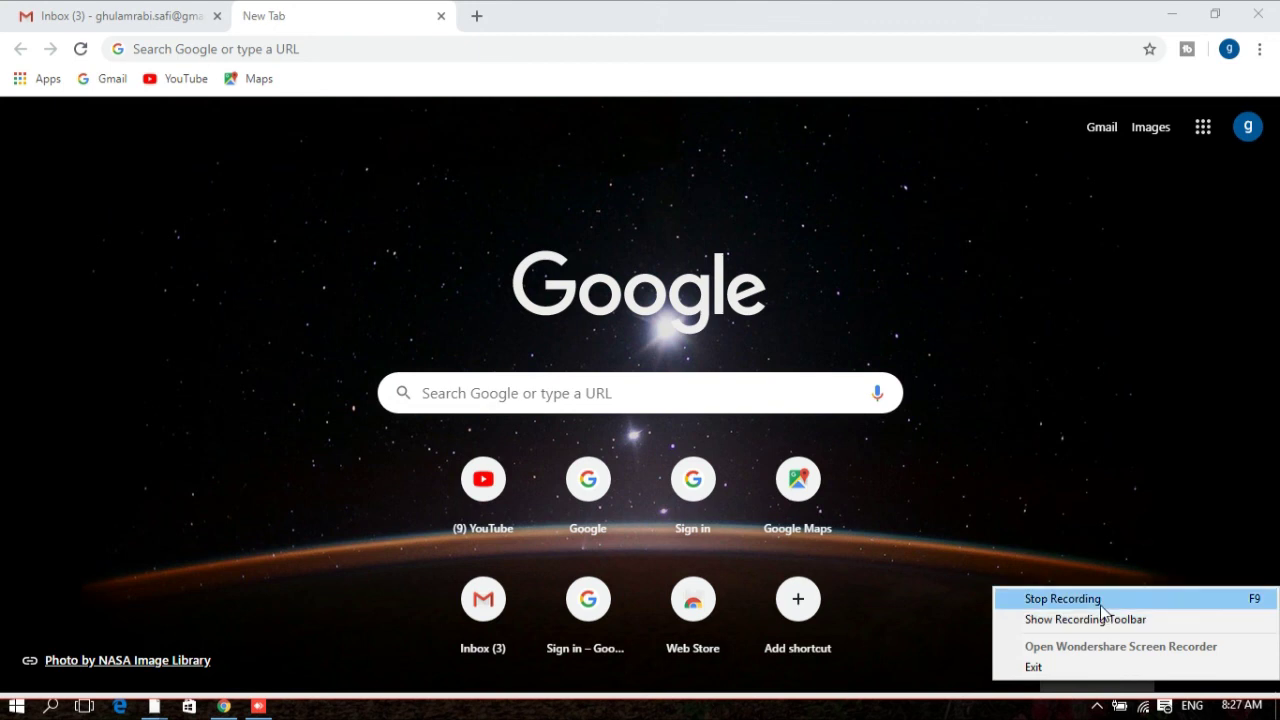